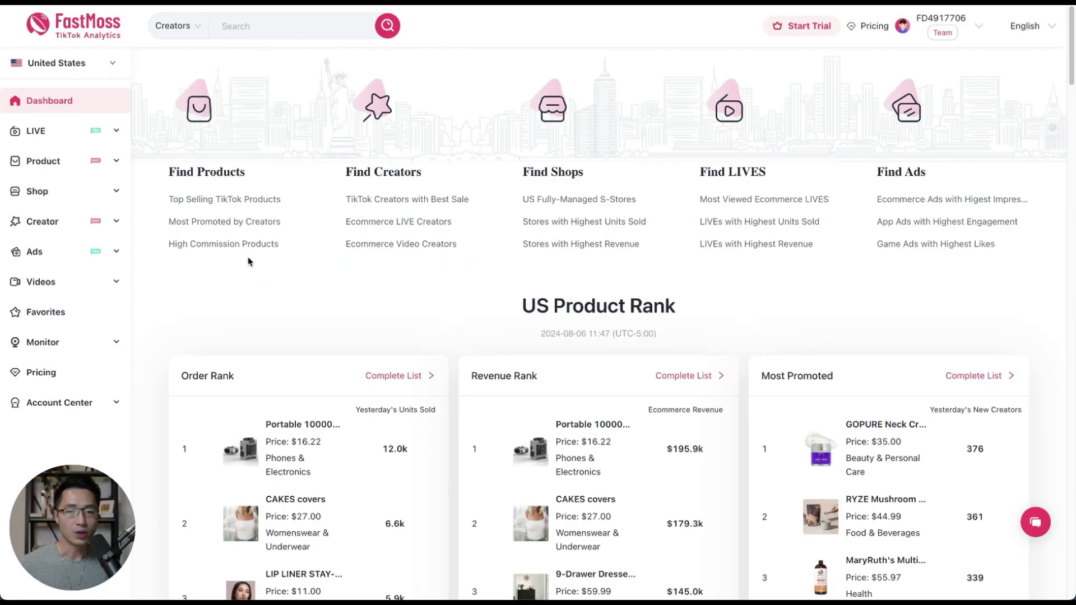
# Step: Select United States as the dashboard's country and look through its product rankings and popular ecommerce videos
pyautogui.click(66, 106)
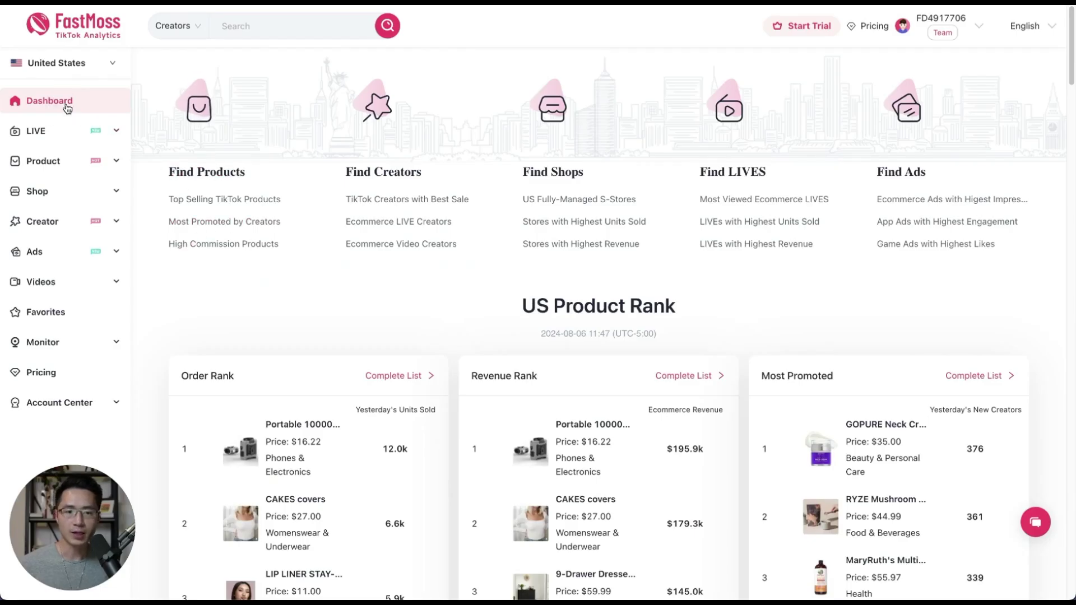
pyautogui.click(99, 68)
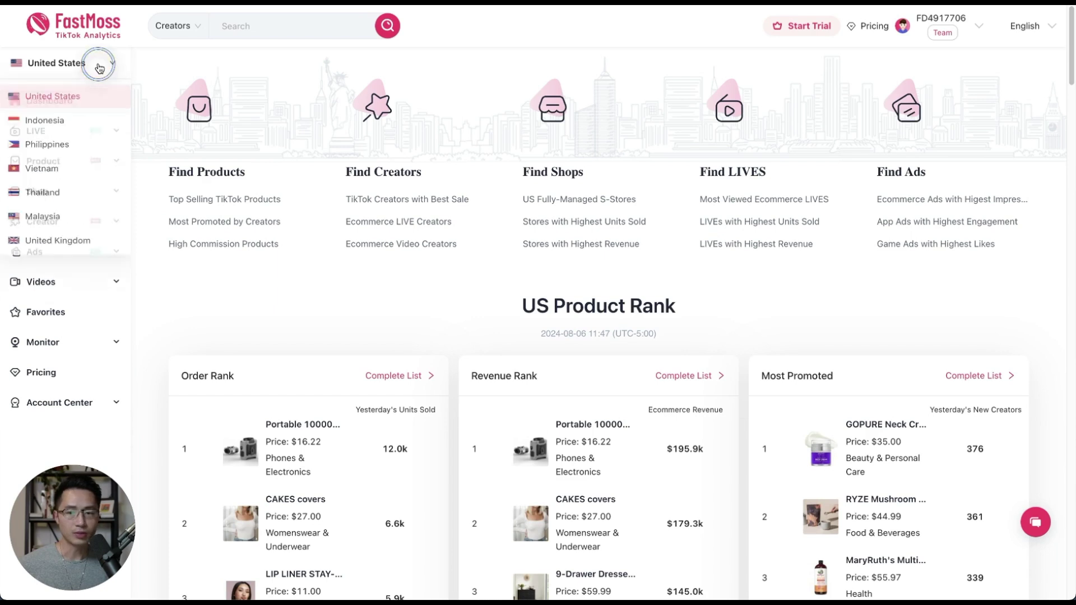
pyautogui.click(68, 98)
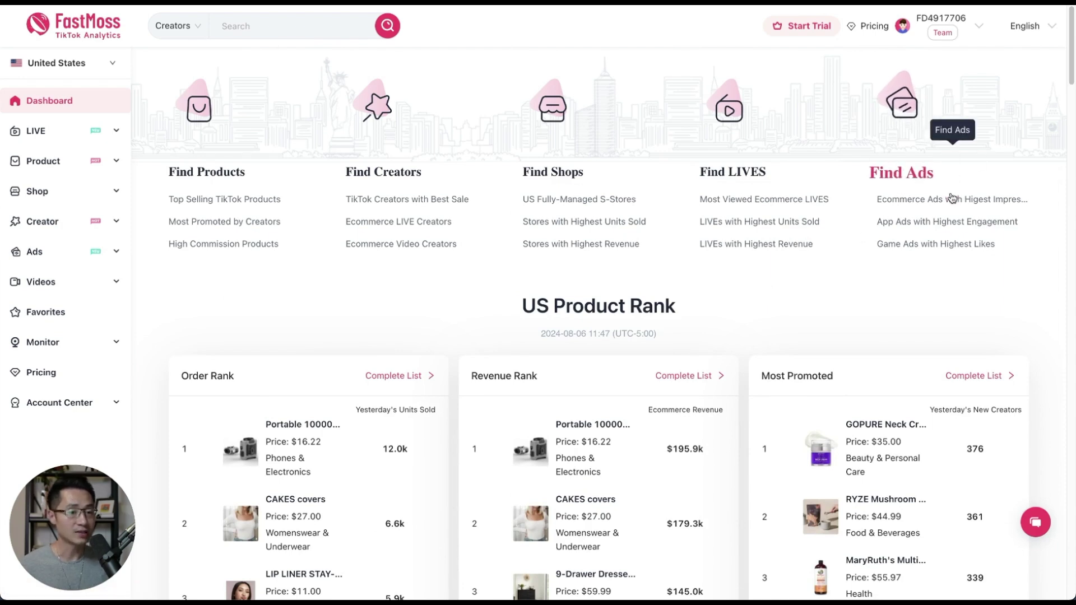
pyautogui.moveTo(1072, 67); pyautogui.dragTo(1072, 455)
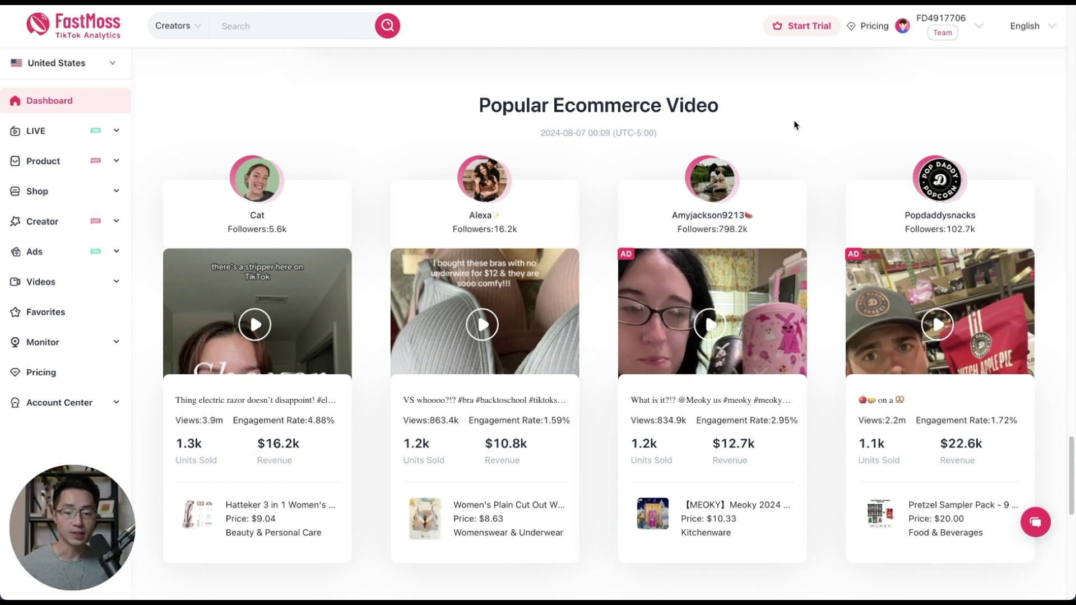
pyautogui.moveTo(1072, 471); pyautogui.dragTo(1072, 61)
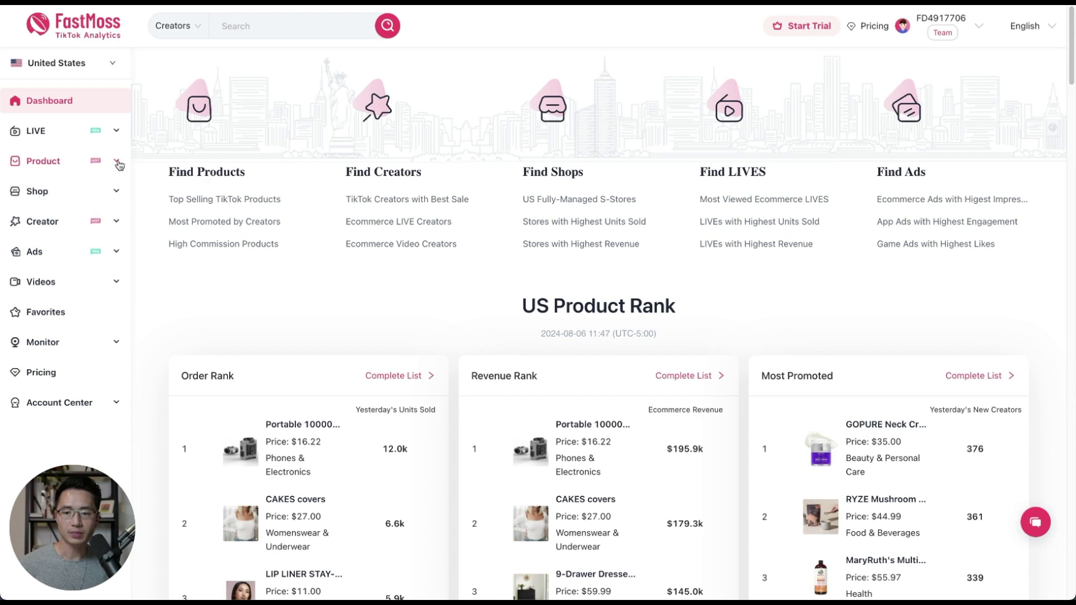
# Step: Open Product Search and restrict the full list of product categories to Home Improvement
pyautogui.click(117, 162)
pyautogui.click(69, 193)
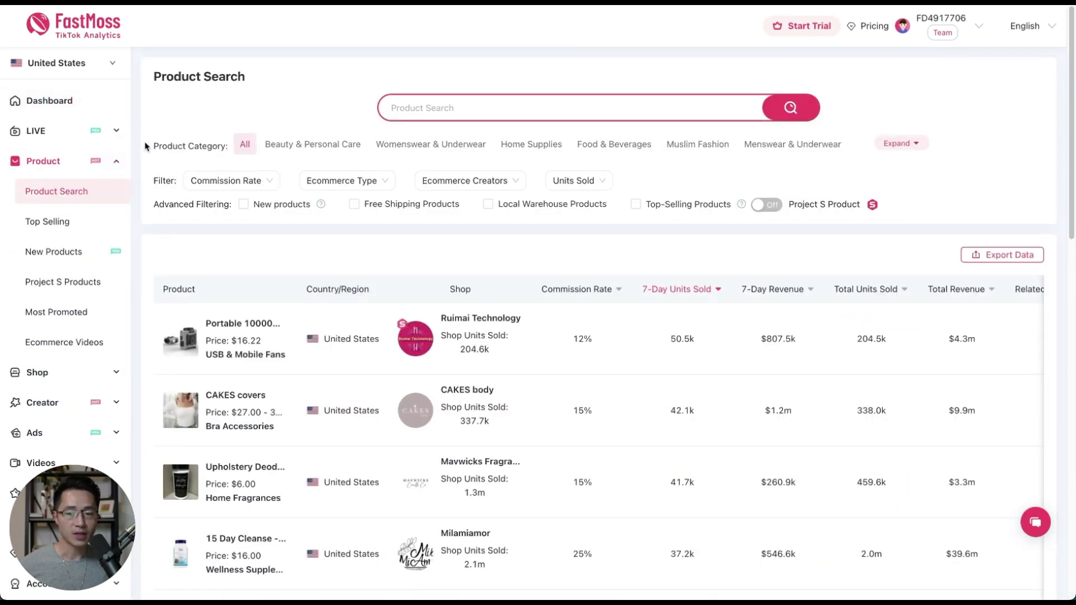
pyautogui.moveTo(146, 147); pyautogui.dragTo(223, 150)
pyautogui.click(217, 125)
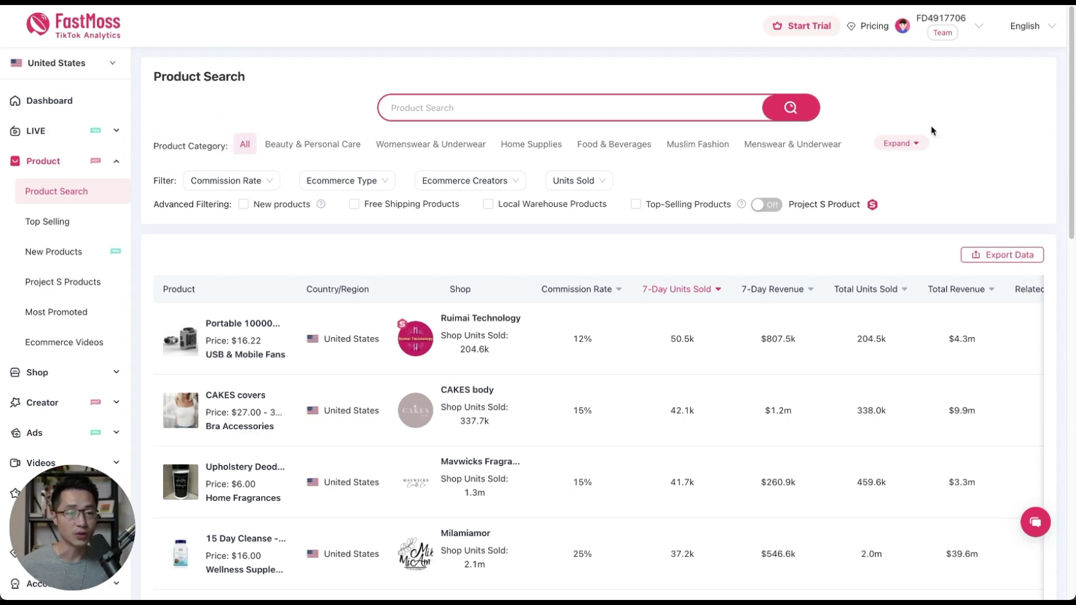
pyautogui.click(914, 144)
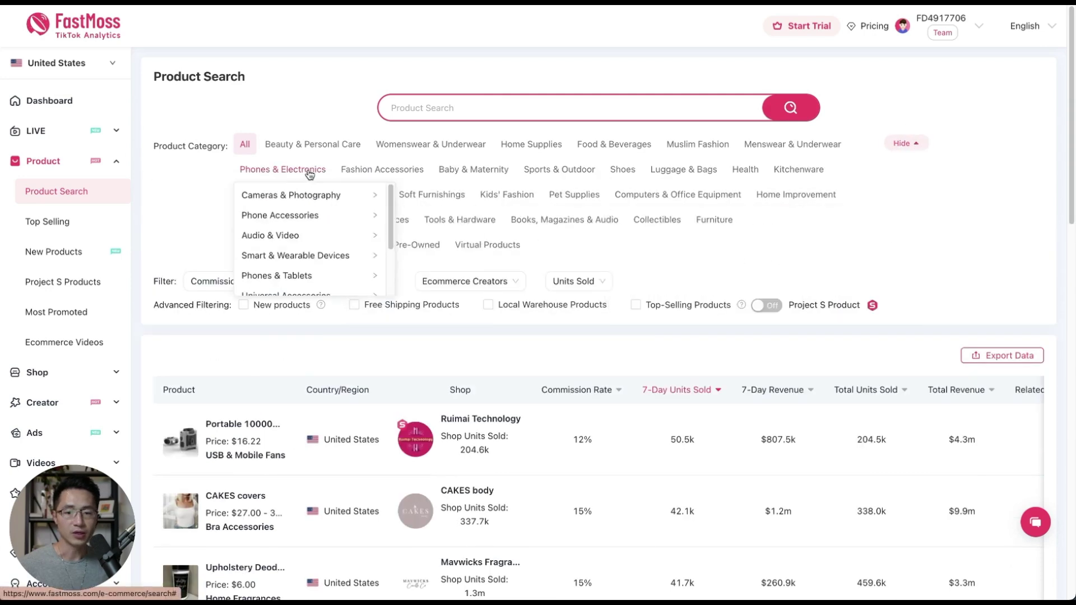
pyautogui.moveTo(465, 197)
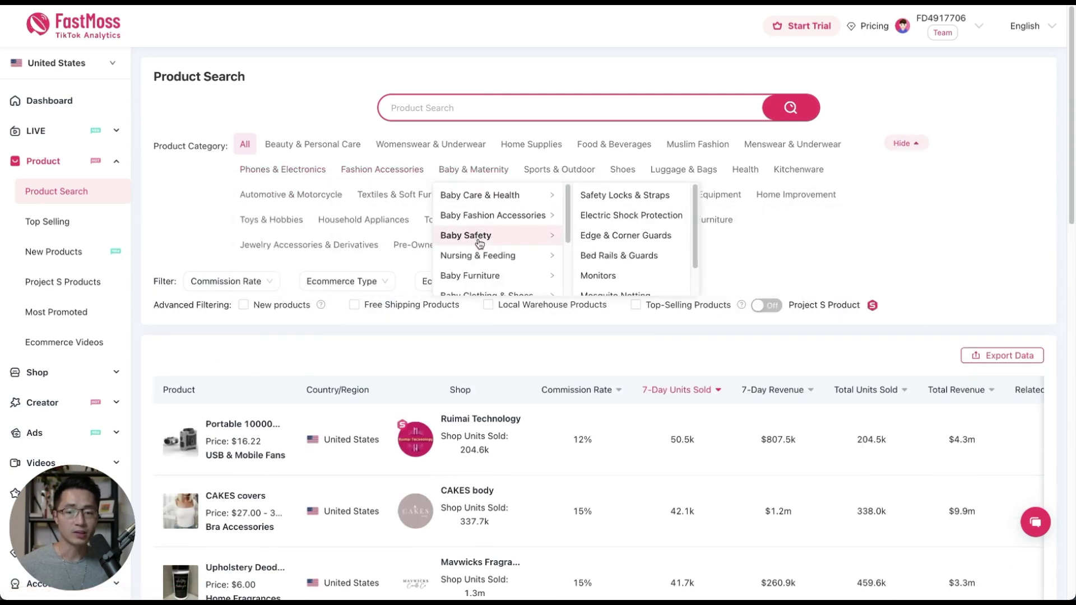
pyautogui.click(771, 199)
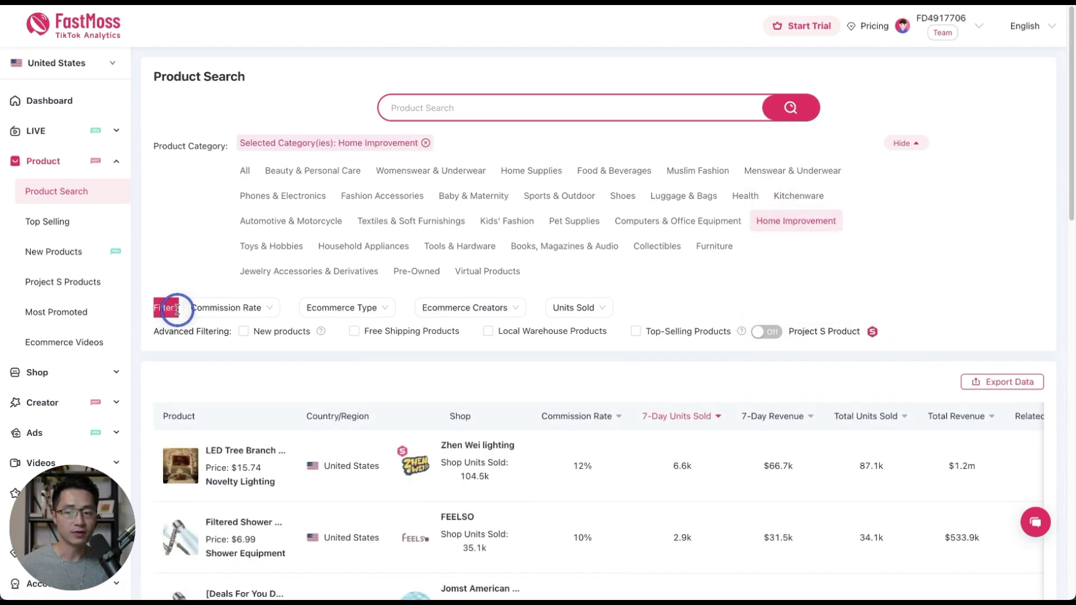
# Step: Filter the products by commission rate 15%-30% and units sold 1k-5k, with ecommerce type and ecommerce creators set to All
pyautogui.click(242, 310)
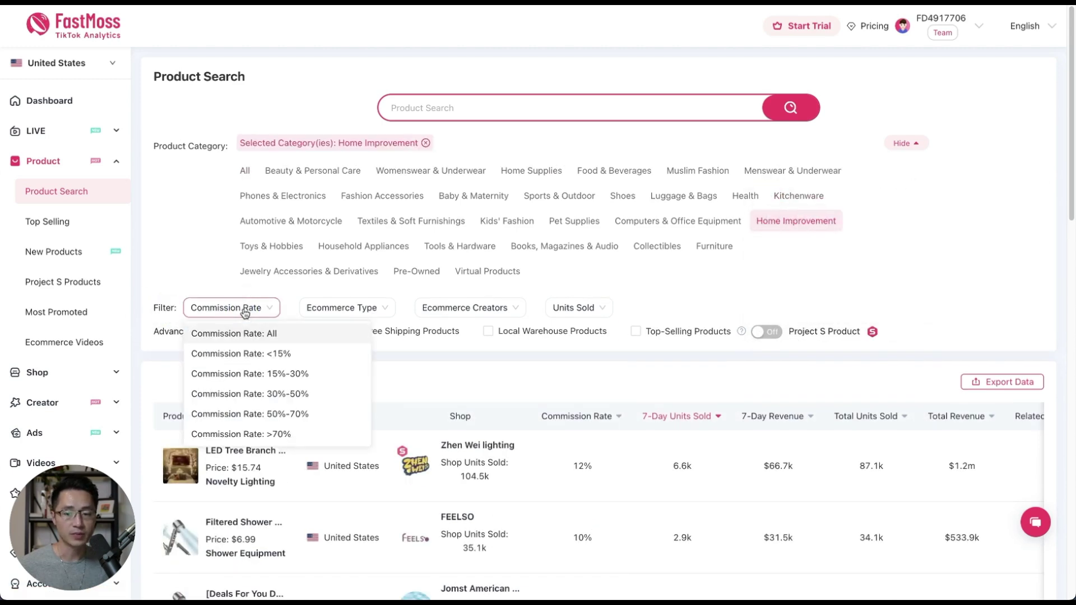
pyautogui.click(314, 383)
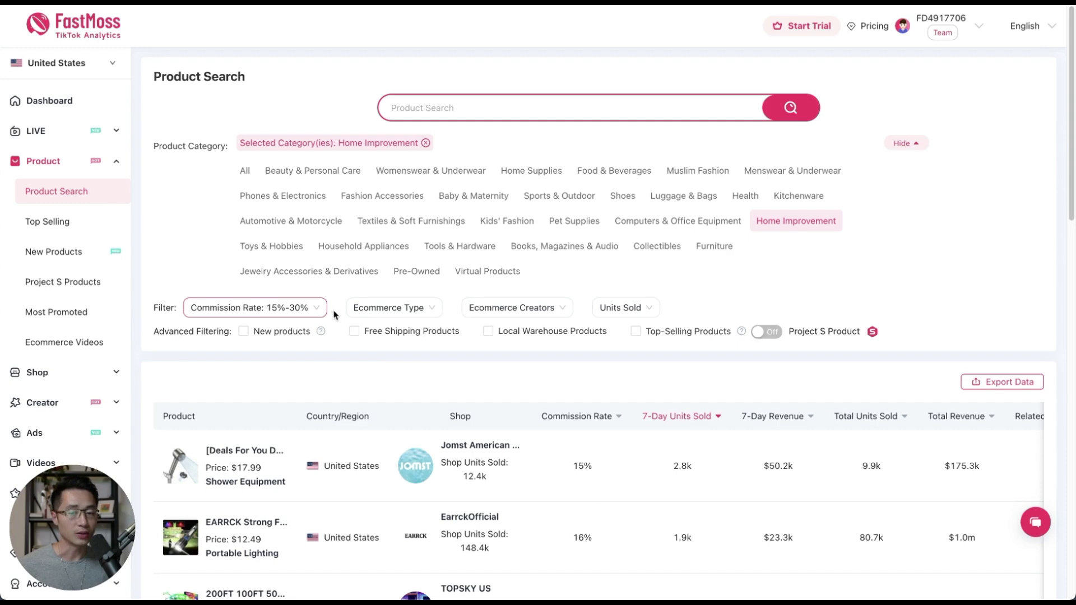
pyautogui.click(510, 308)
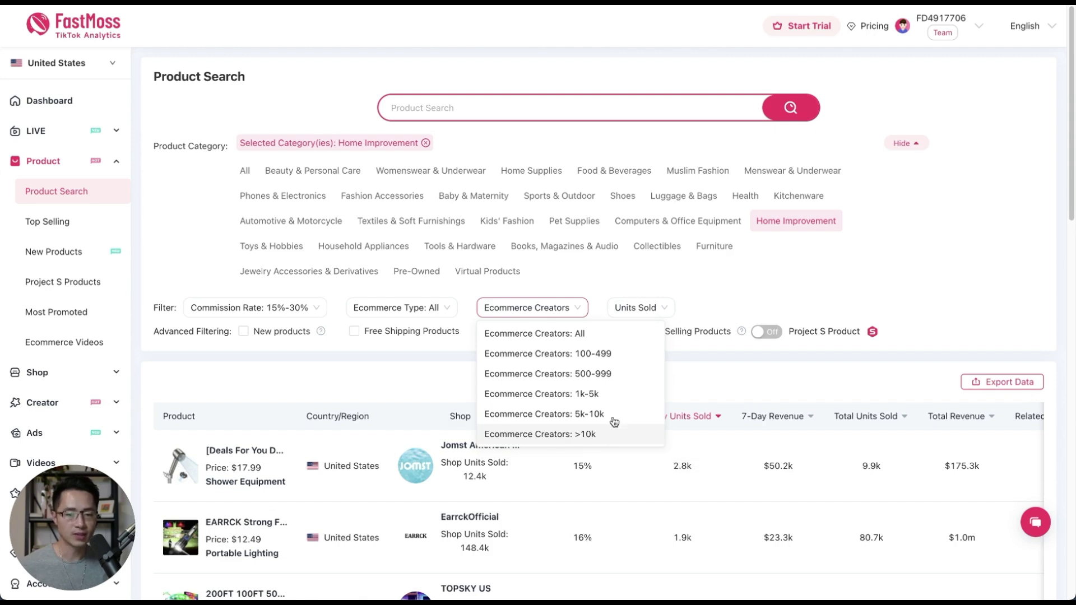
pyautogui.click(586, 340)
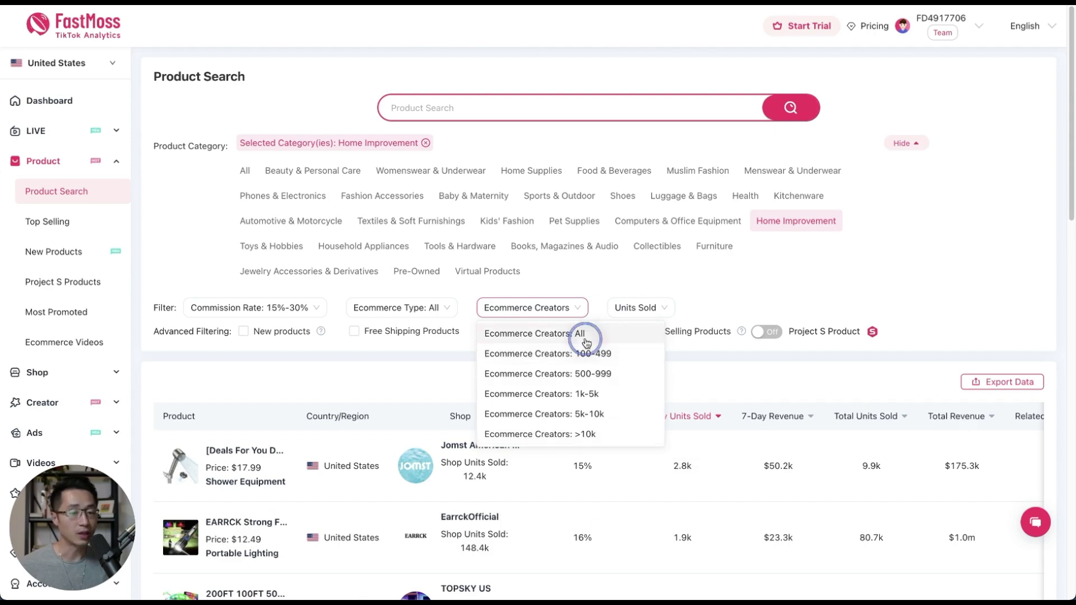
pyautogui.click(650, 308)
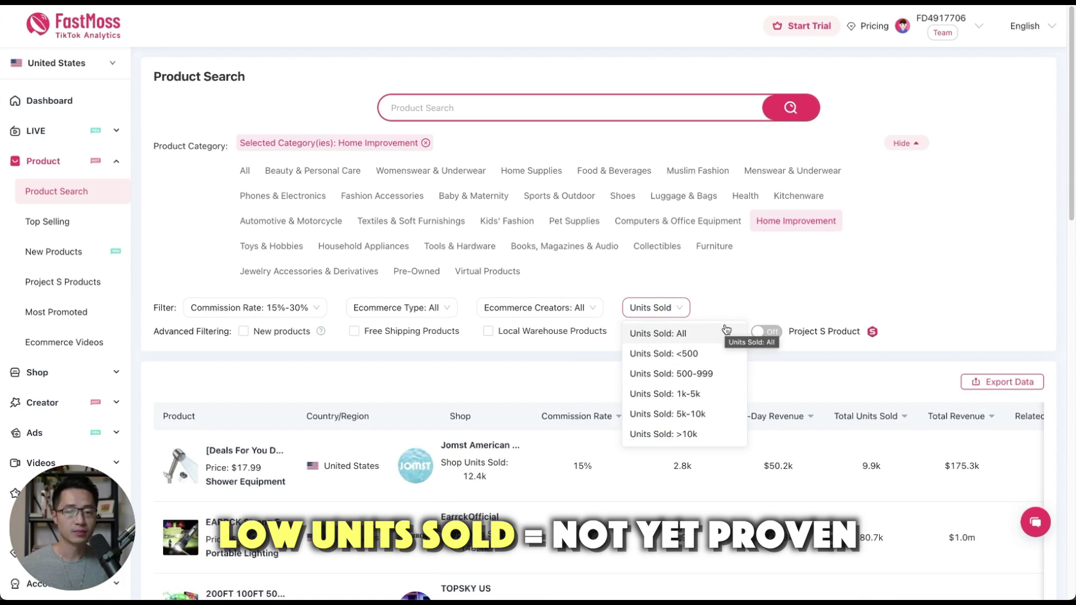
pyautogui.click(708, 393)
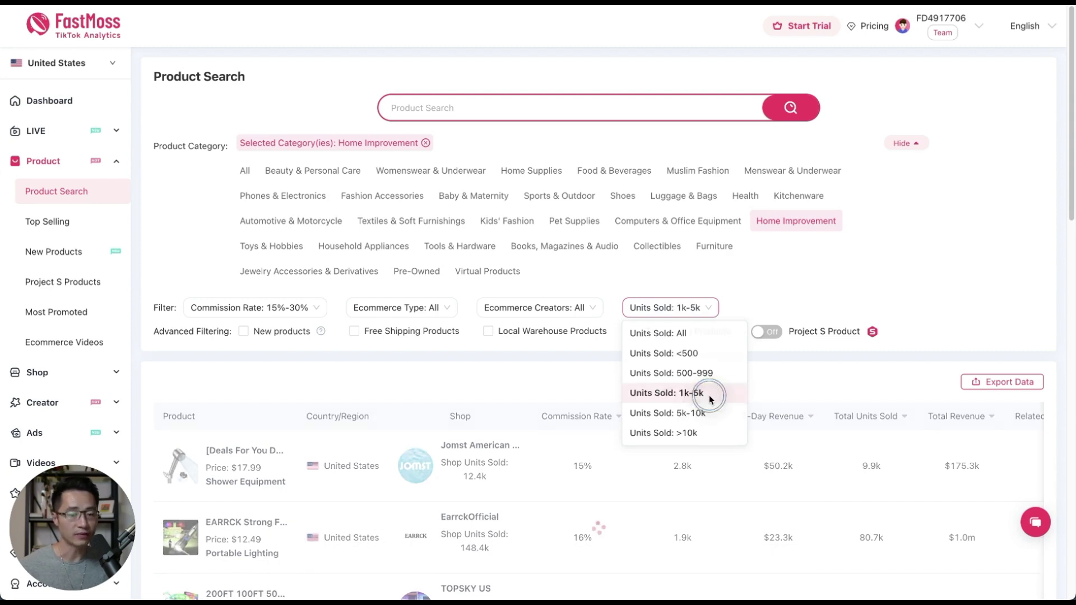
# Step: Apply the Top-Selling Products advanced filter to the product search
pyautogui.moveTo(149, 330); pyautogui.dragTo(231, 339)
pyautogui.click(249, 350)
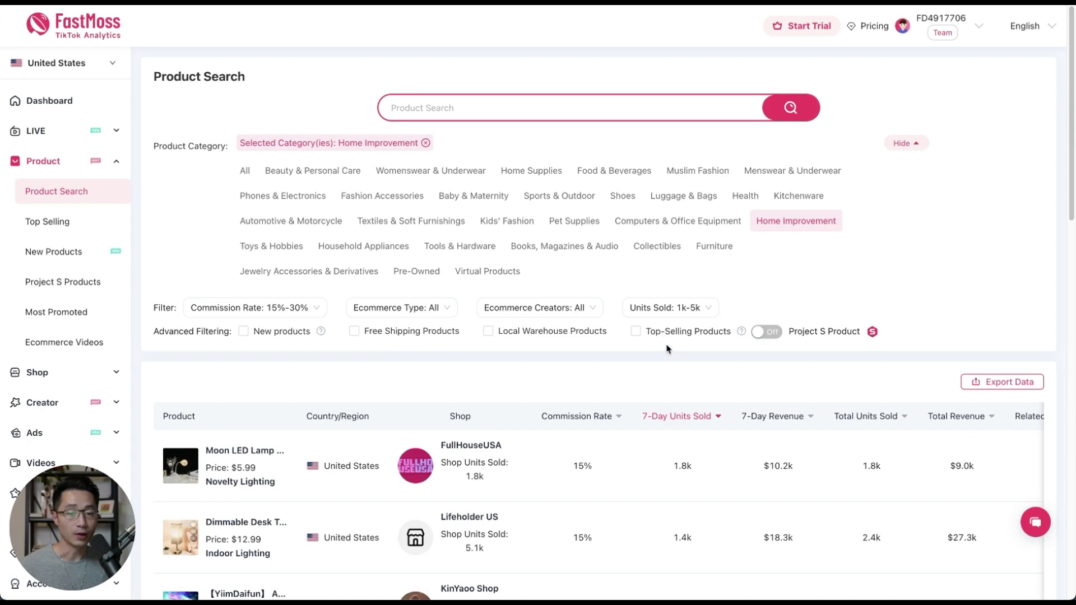
pyautogui.moveTo(672, 338)
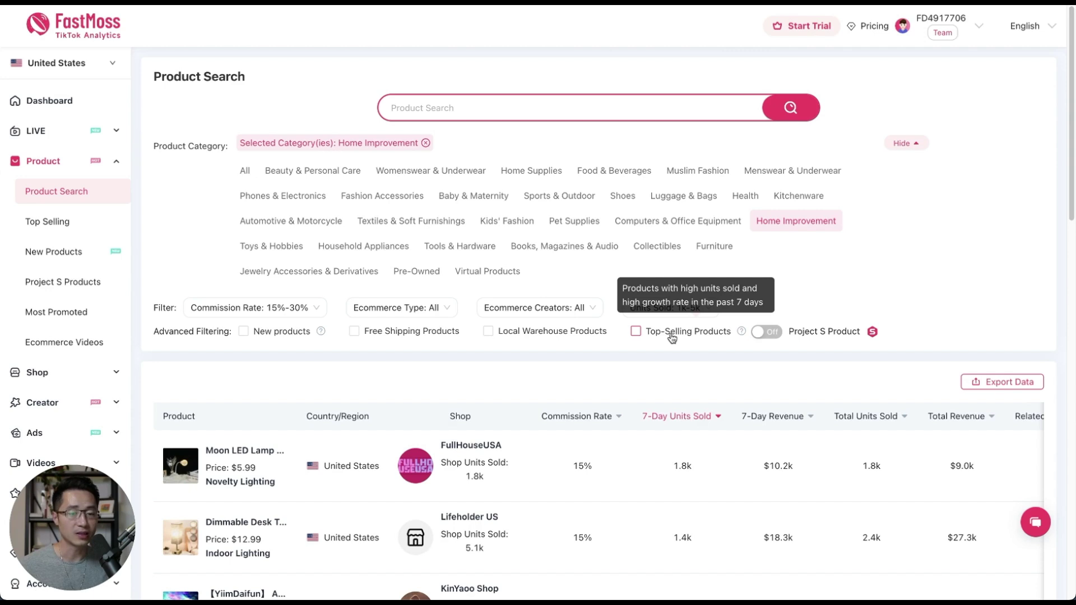
pyautogui.click(637, 333)
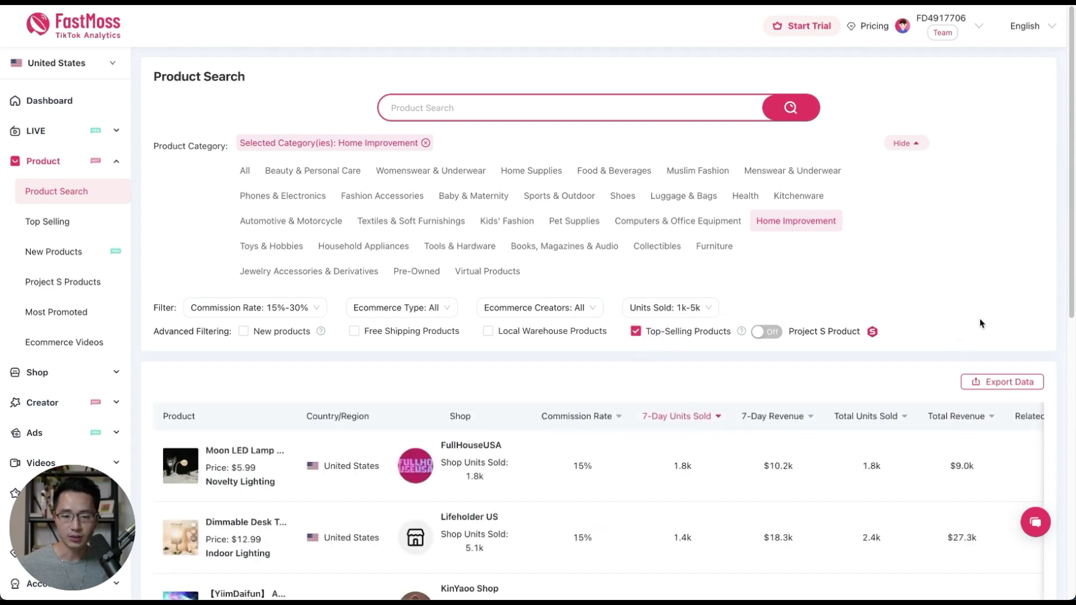
# Step: Review the filtered products and open the details of the Moon LED Lamp from FullHouseUSA
pyautogui.scroll(-3, 981, 318)
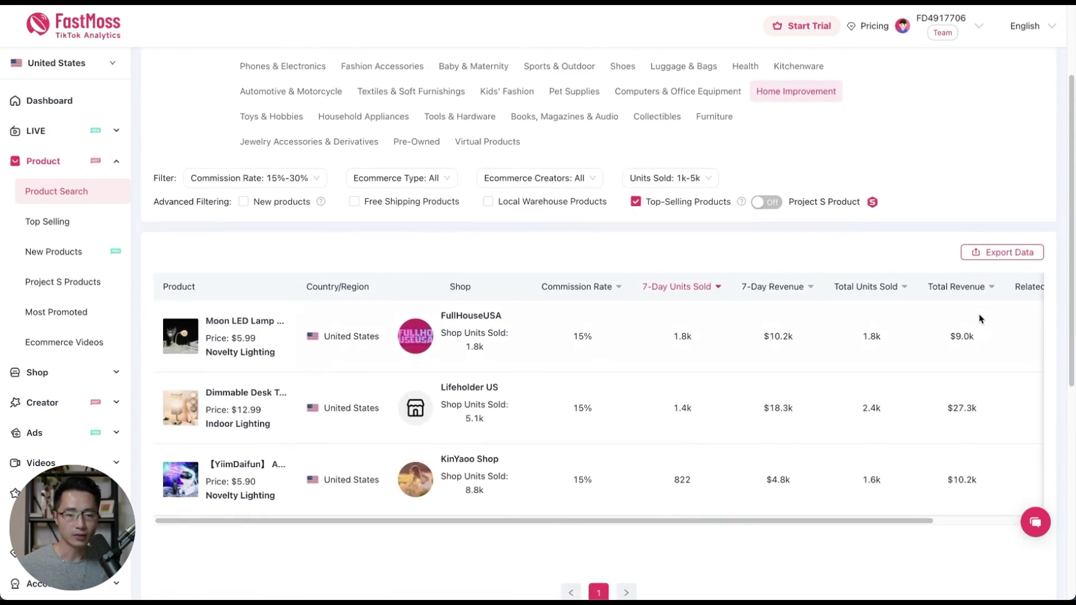
pyautogui.scroll(-1, 976, 311)
pyautogui.moveTo(176, 331)
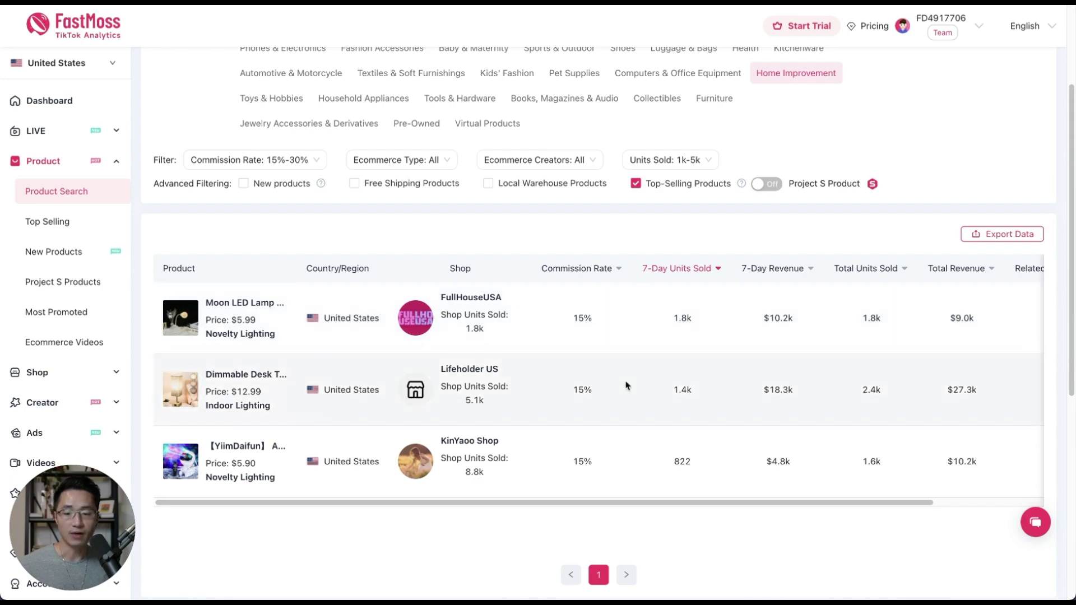
pyautogui.click(230, 306)
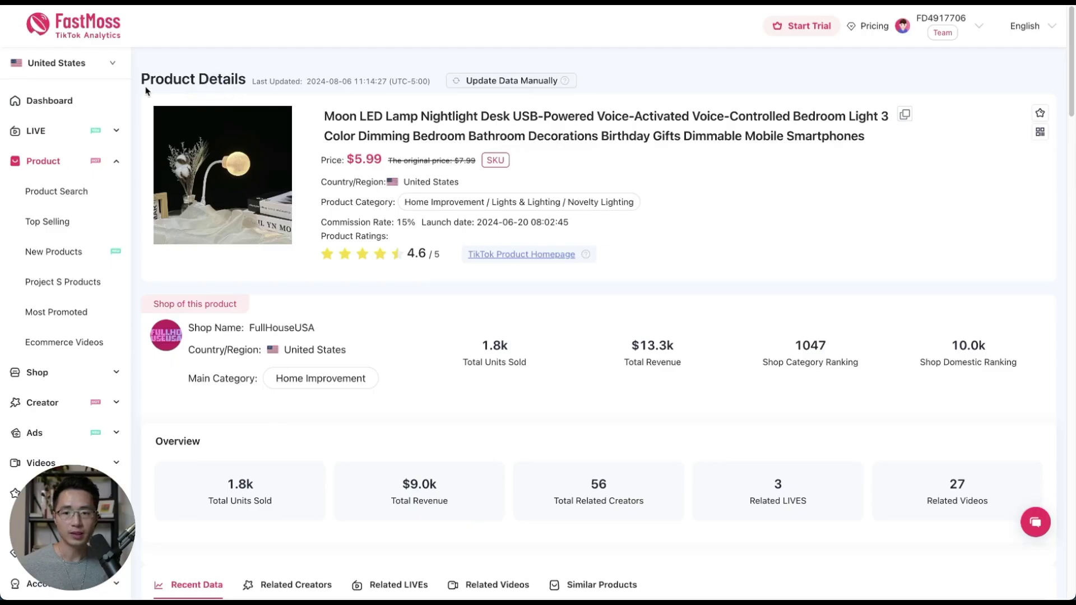
# Step: Examine the lamp's price, product category, commission rate and ratings on its product details page
pyautogui.moveTo(143, 80); pyautogui.dragTo(257, 79)
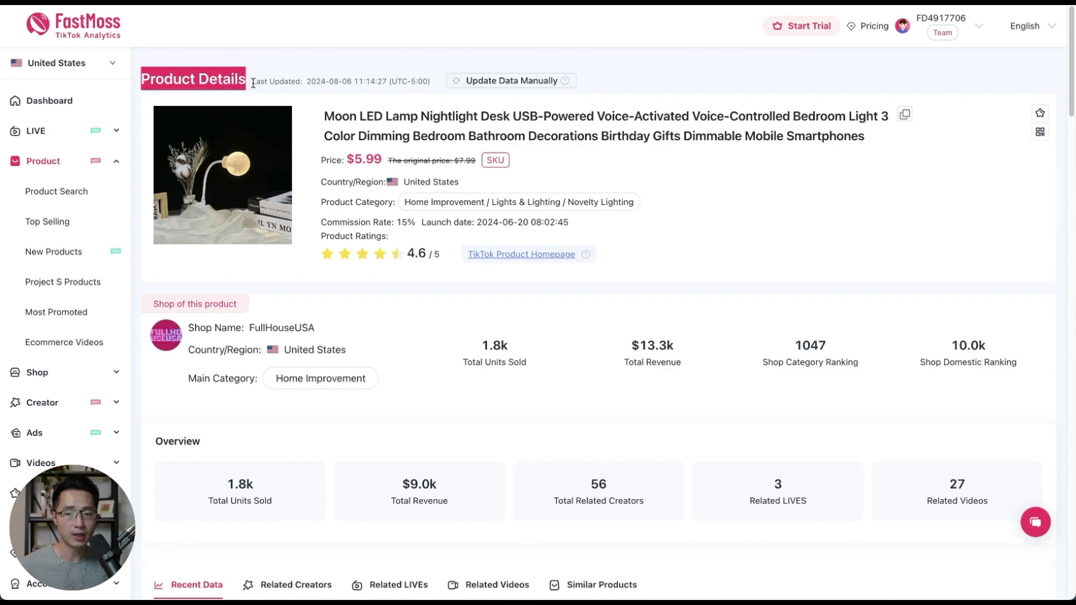
pyautogui.click(315, 161)
pyautogui.moveTo(315, 161); pyautogui.dragTo(372, 163)
pyautogui.moveTo(328, 200); pyautogui.dragTo(391, 212)
pyautogui.click(363, 197)
pyautogui.moveTo(322, 222); pyautogui.dragTo(408, 216)
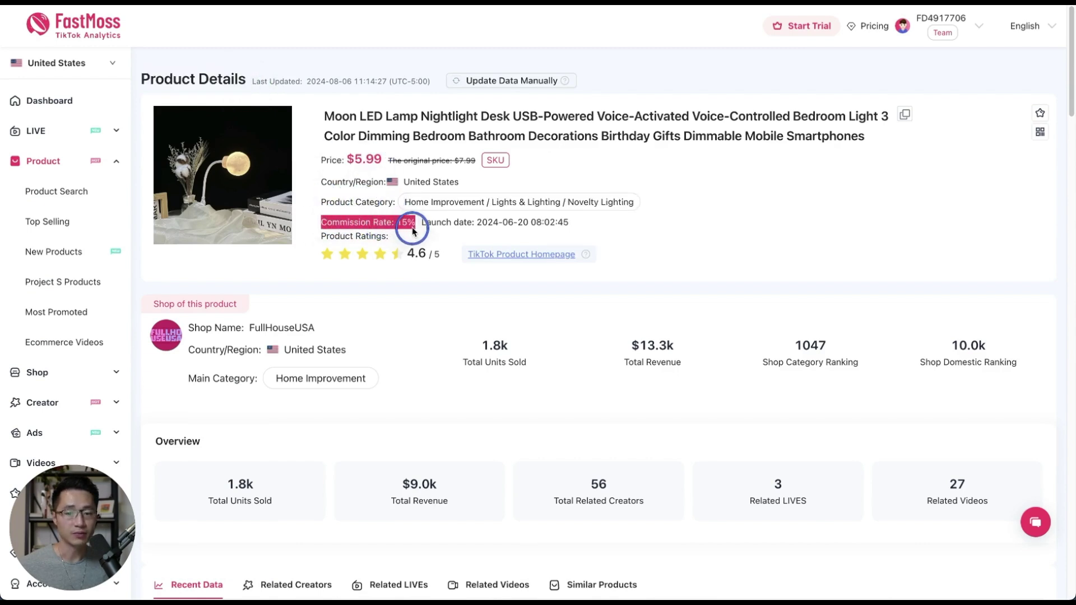
pyautogui.click(323, 236)
pyautogui.moveTo(323, 237); pyautogui.dragTo(404, 235)
pyautogui.click(406, 236)
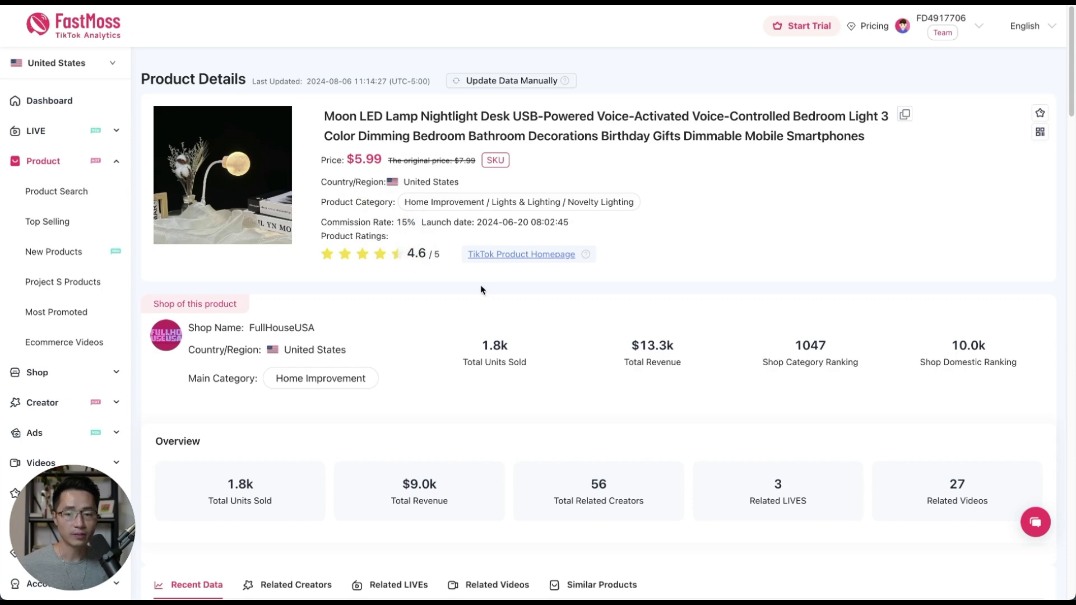
pyautogui.click(481, 258)
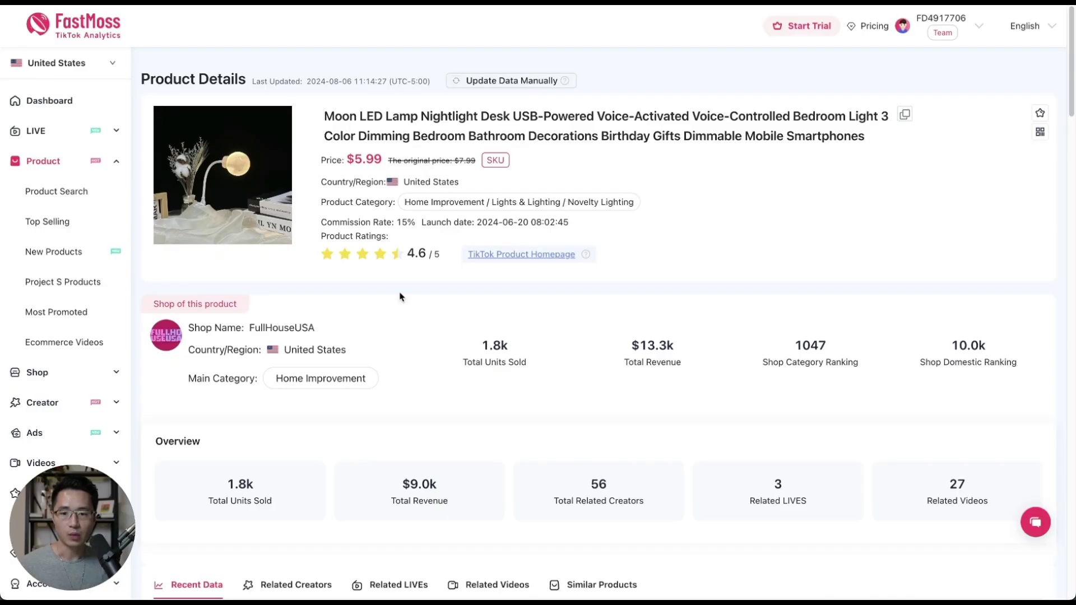
# Step: Show the lamp's recent sales data and trend for the last 90 days
pyautogui.scroll(-3, 401, 297)
pyautogui.scroll(-6, 401, 296)
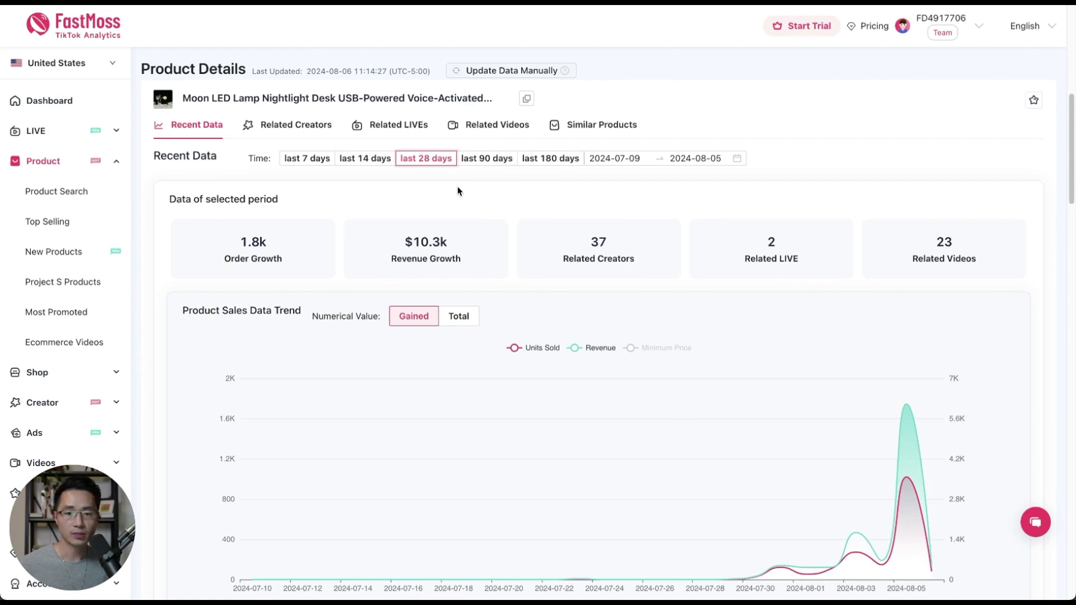
pyautogui.click(477, 159)
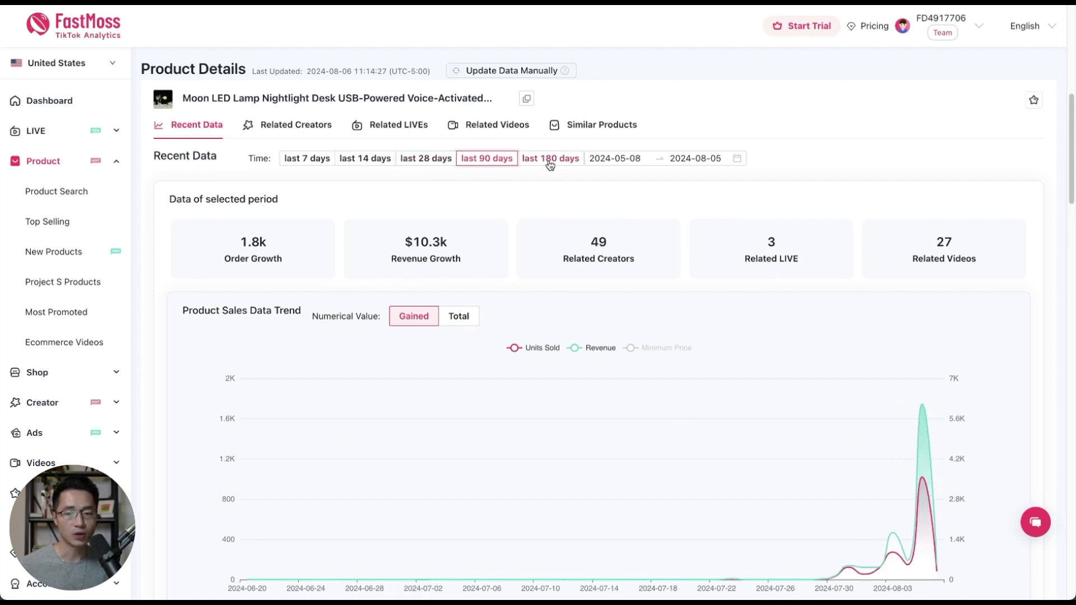
# Step: Check the lamp's related creators figure for the period and open the list of creators who promoted it
pyautogui.scroll(-1, 770, 286)
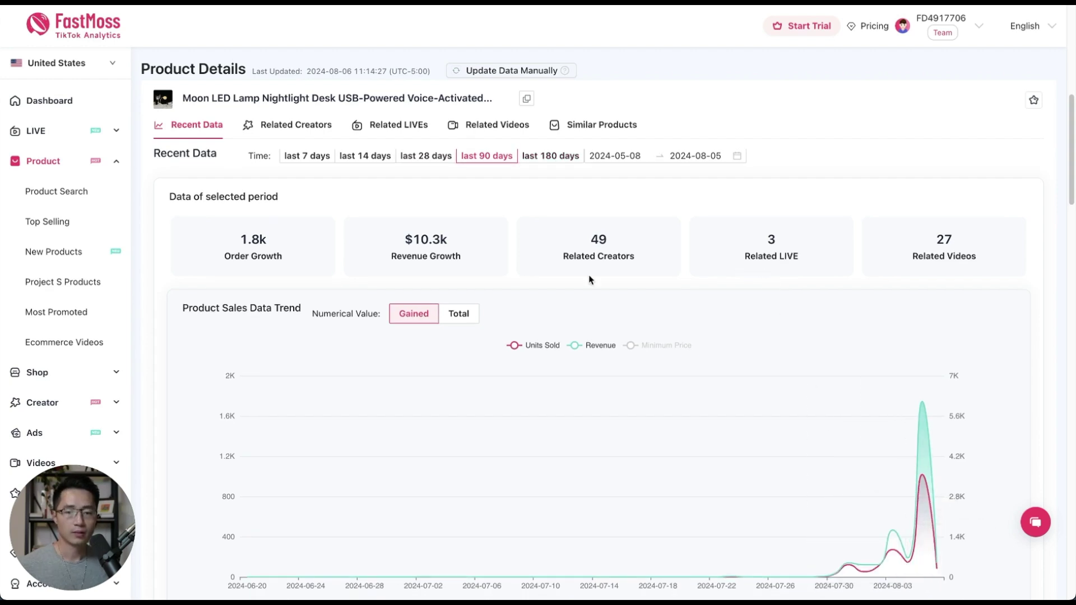
pyautogui.moveTo(562, 257); pyautogui.dragTo(632, 274)
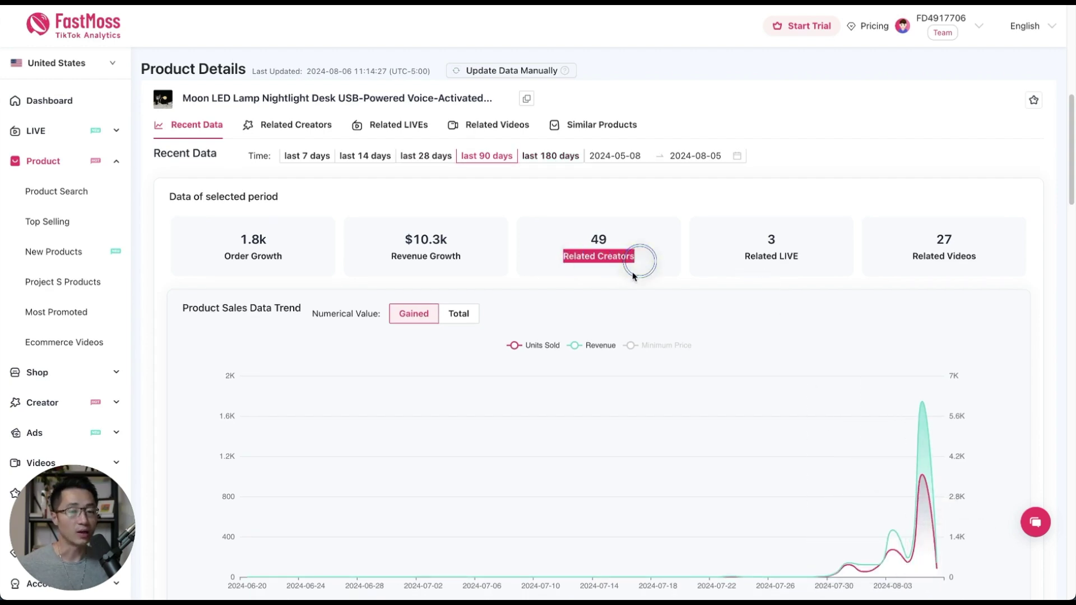
pyautogui.click(573, 260)
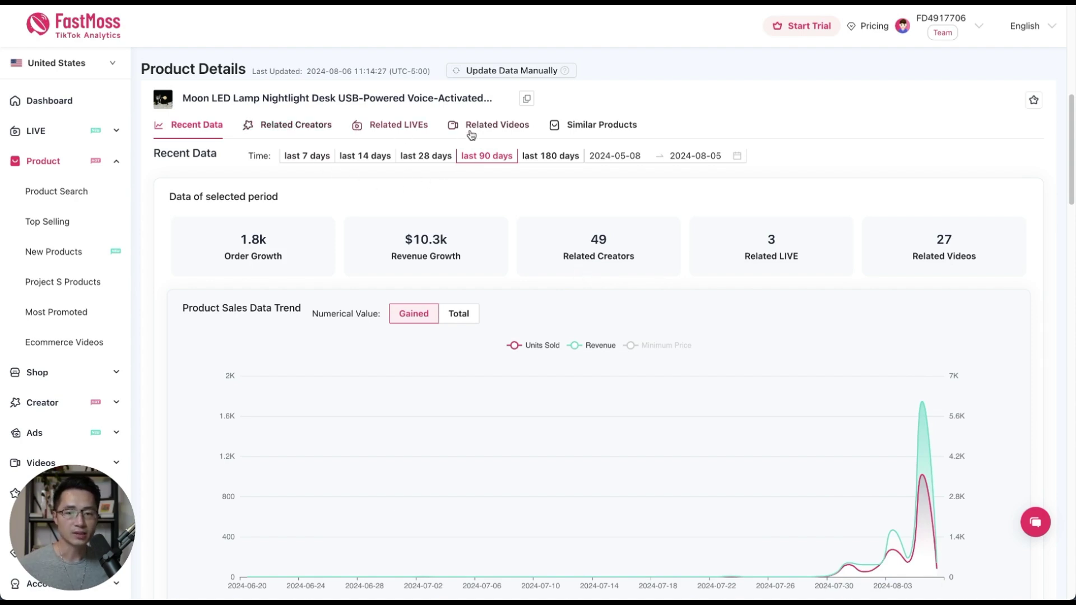
pyautogui.click(289, 133)
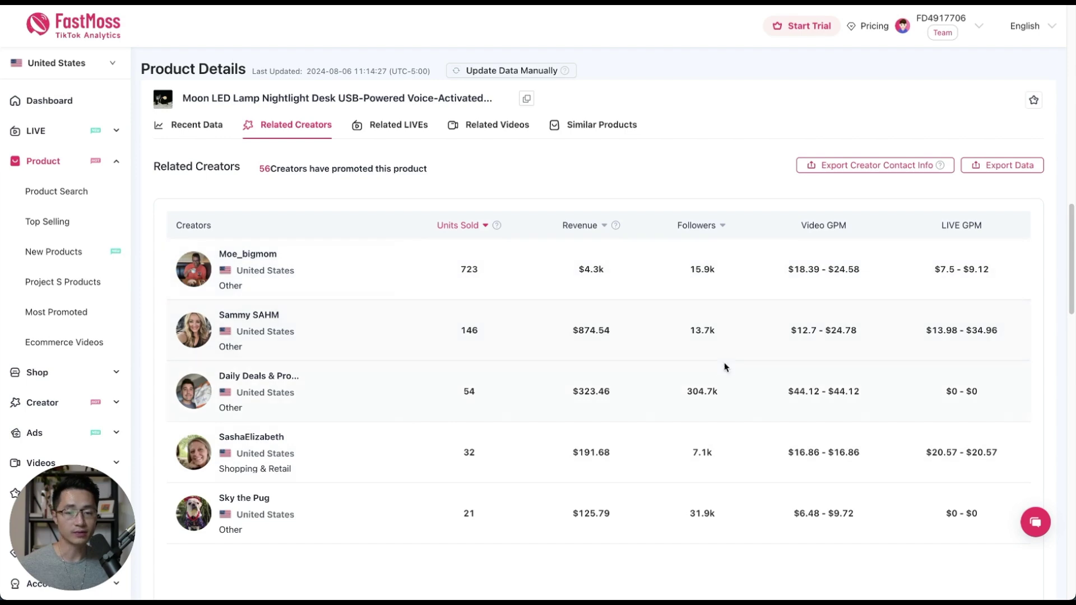
# Step: From the lamp's related videos, open the details of the video with the most units sold and bring it up on TikTok
pyautogui.click(480, 133)
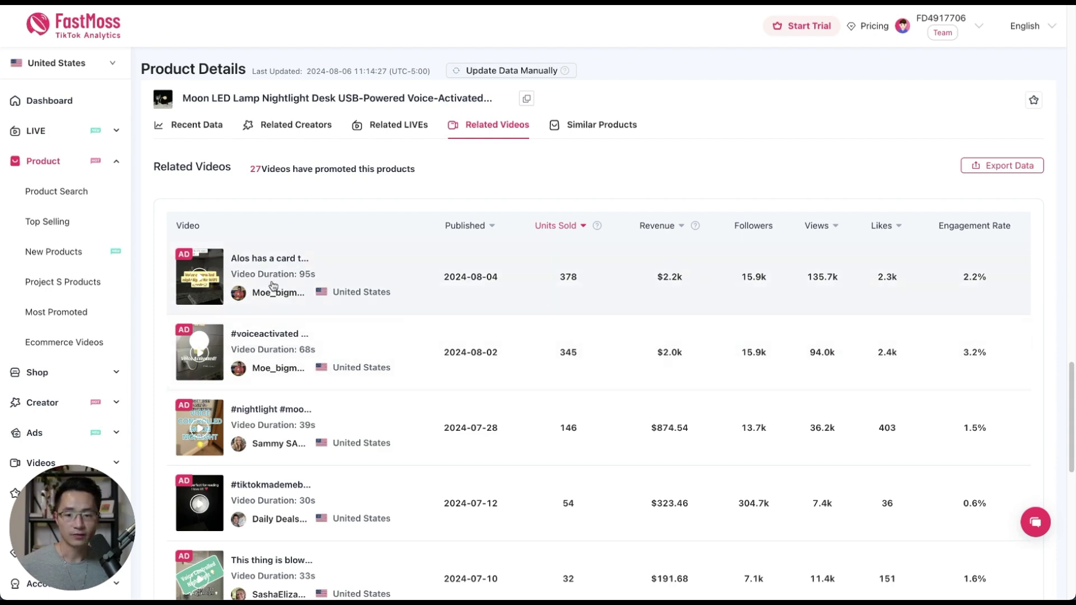
pyautogui.click(197, 278)
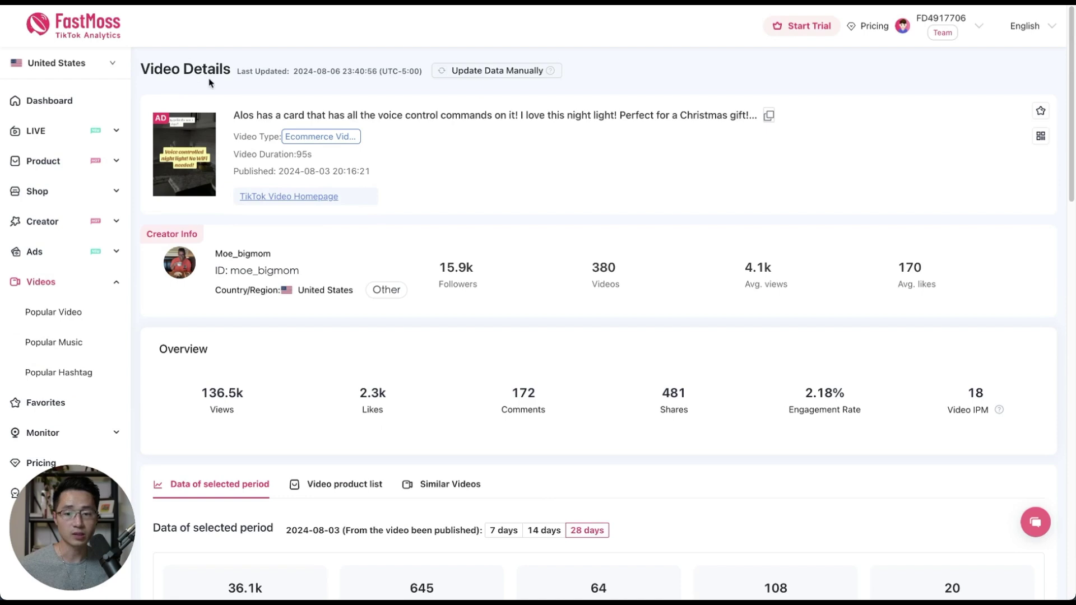
pyautogui.click(185, 153)
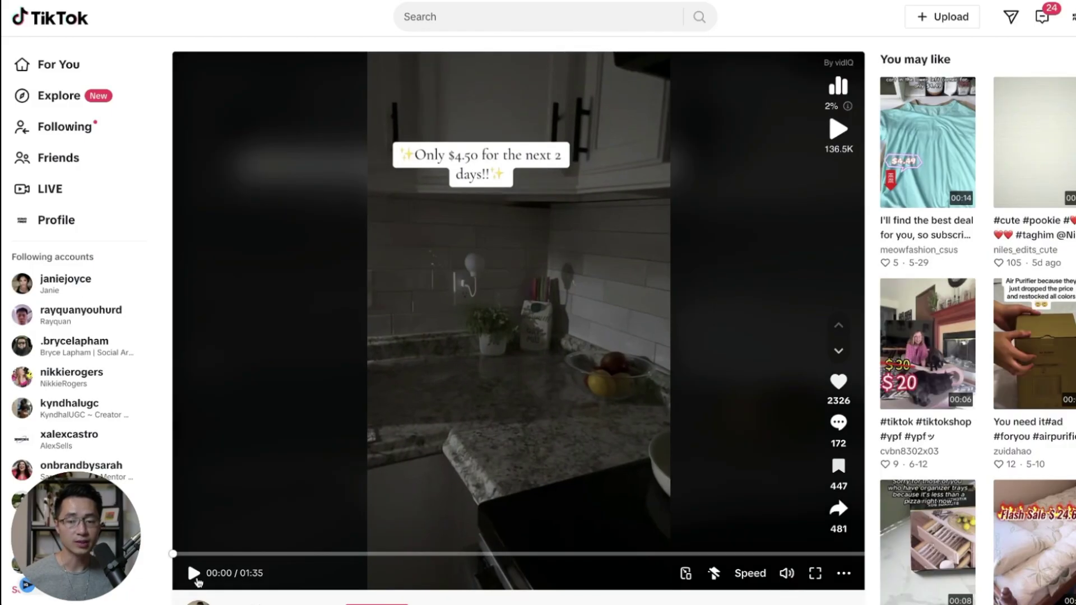
# Step: Watch the opening of the lamp's best-selling promotional video on TikTok, pausing it at about 16 seconds
pyautogui.click(196, 581)
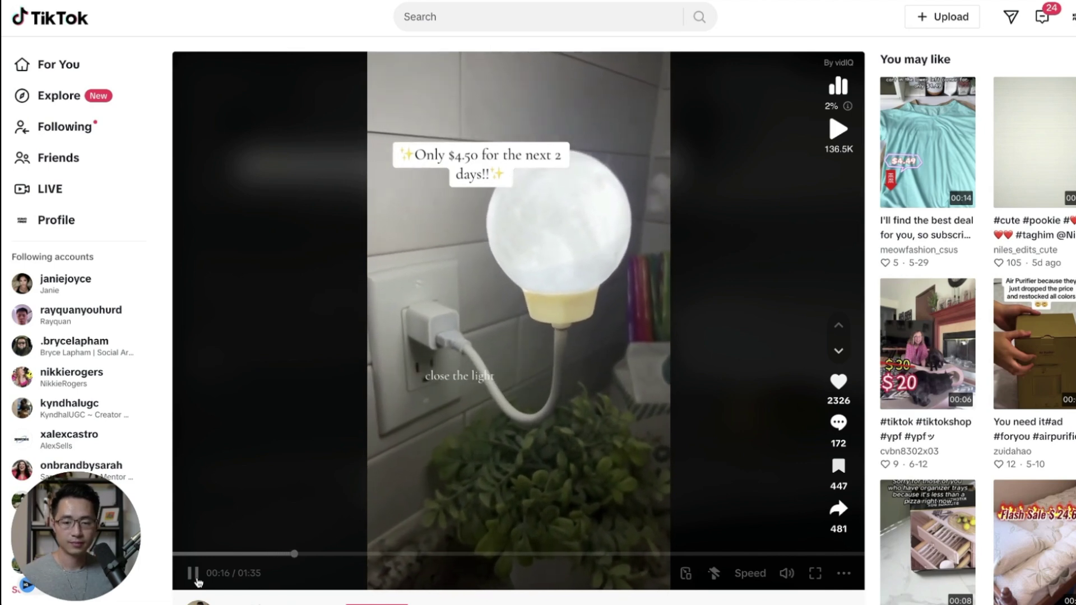
pyautogui.click(194, 574)
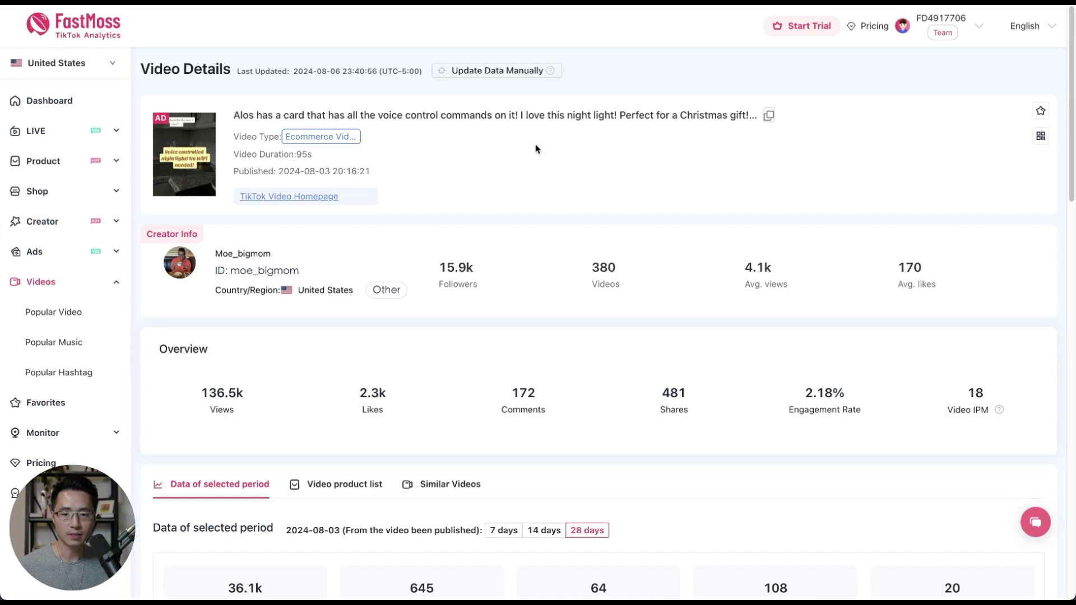
# Step: Return to FastMoss and examine the lamp's revenue and commission rate in the video's product list, plus its related videos
pyautogui.scroll(-10, 849, 519)
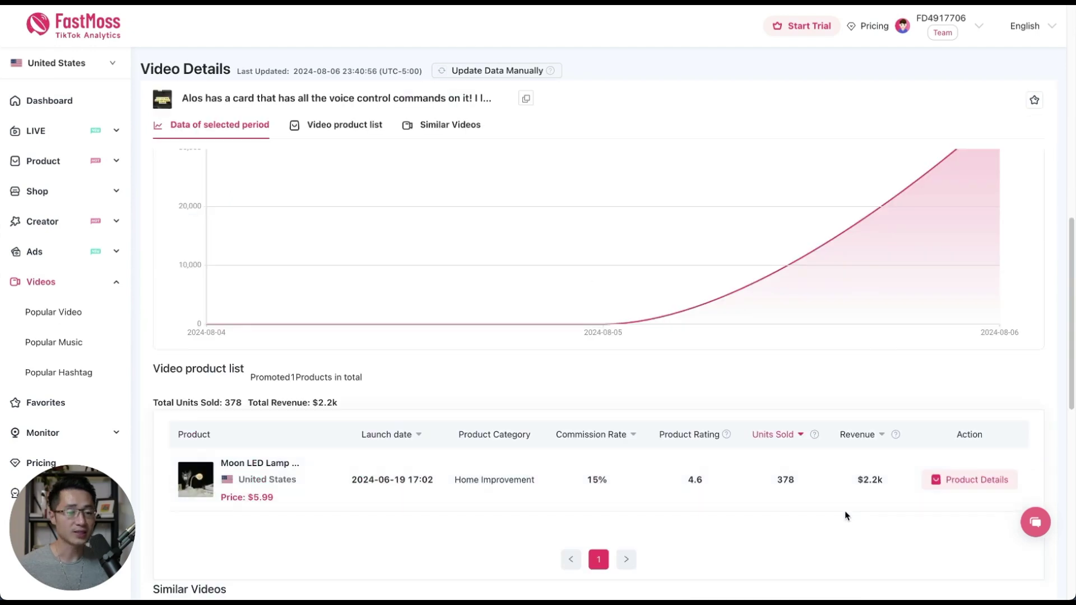
pyautogui.moveTo(851, 489); pyautogui.dragTo(880, 483)
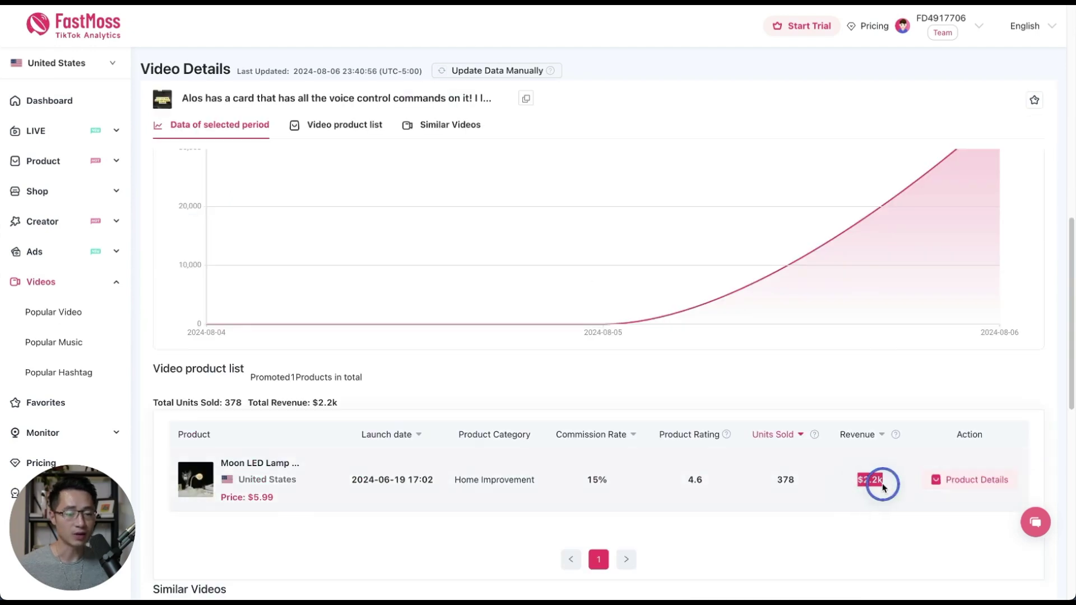
pyautogui.click(857, 505)
pyautogui.moveTo(586, 481); pyautogui.dragTo(610, 482)
pyautogui.click(645, 504)
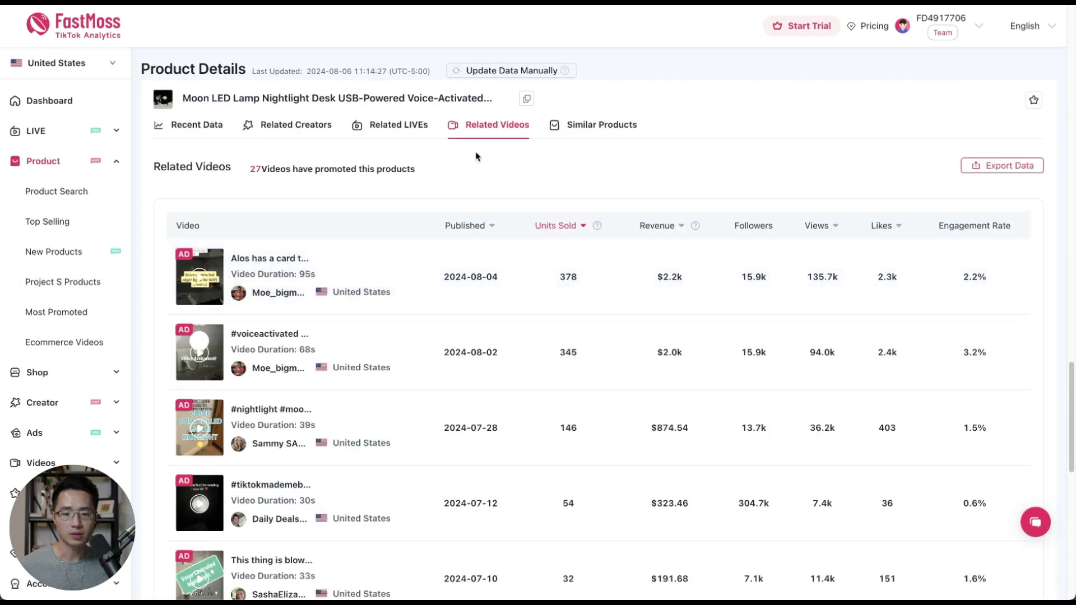
pyautogui.scroll(-1, 452, 276)
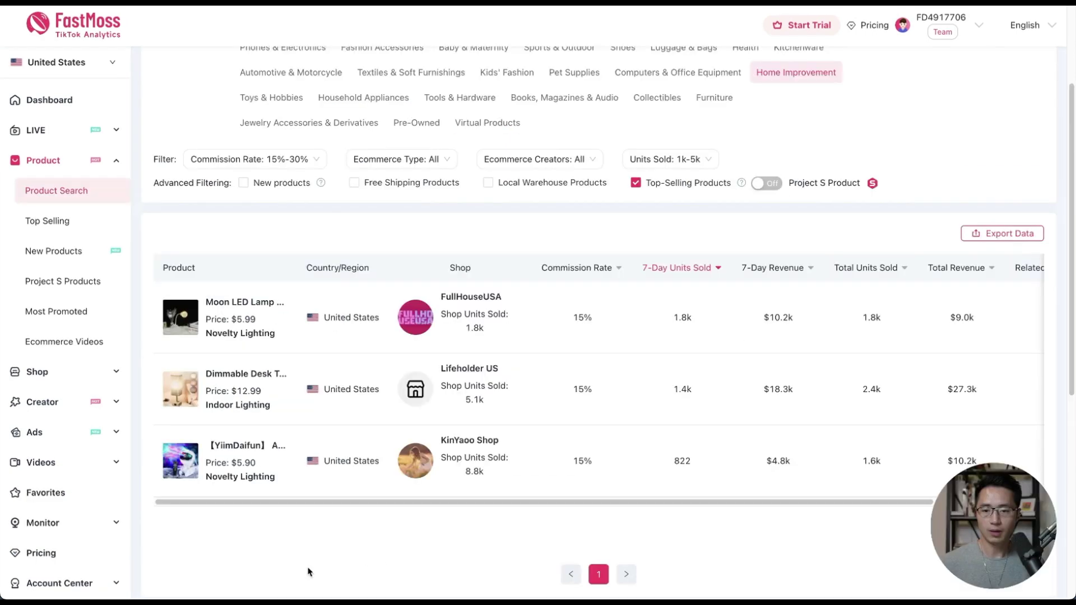
# Step: Open the Top Selling products ranking and show the monthly results for 2024-07
pyautogui.click(46, 223)
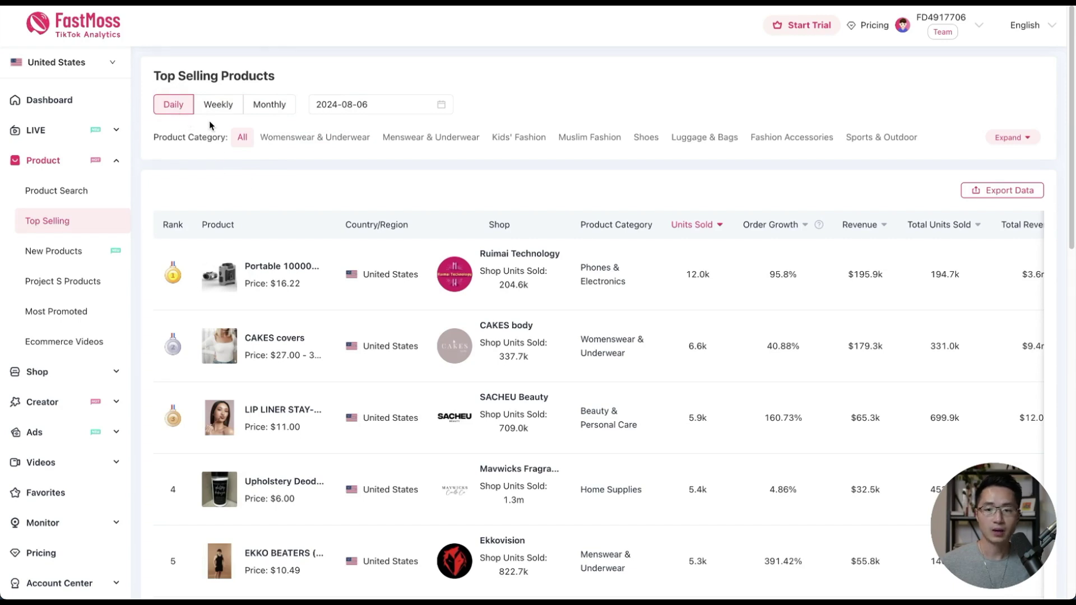
pyautogui.click(219, 109)
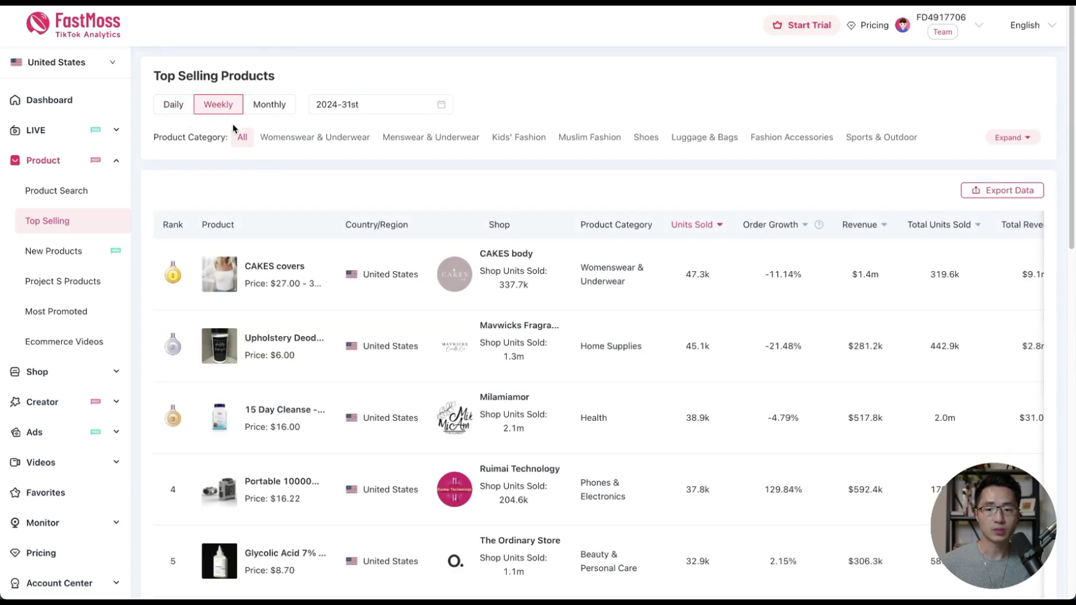
pyautogui.click(271, 110)
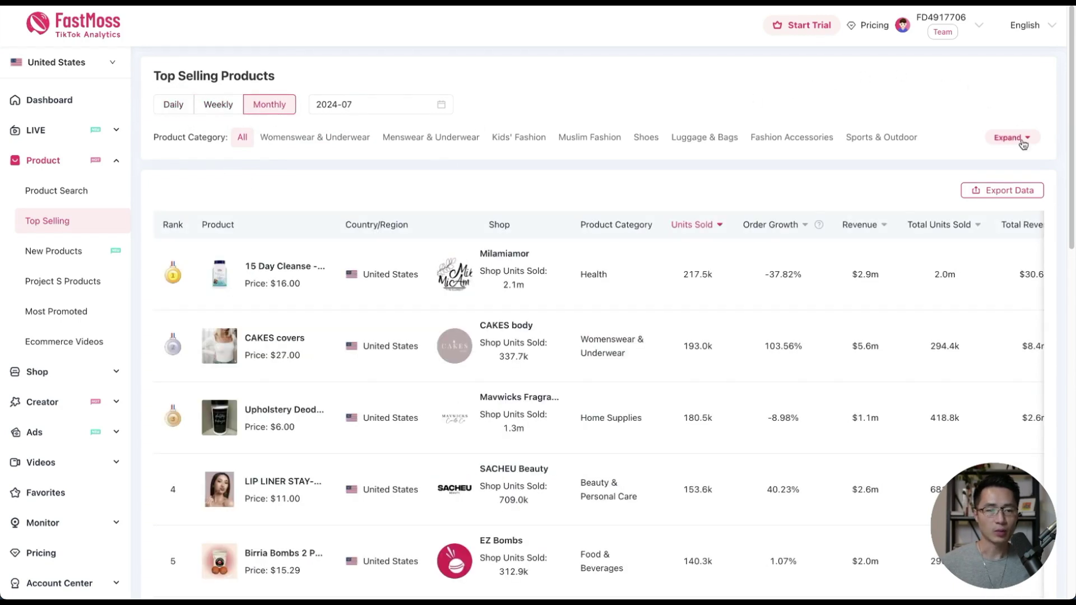
pyautogui.click(1024, 144)
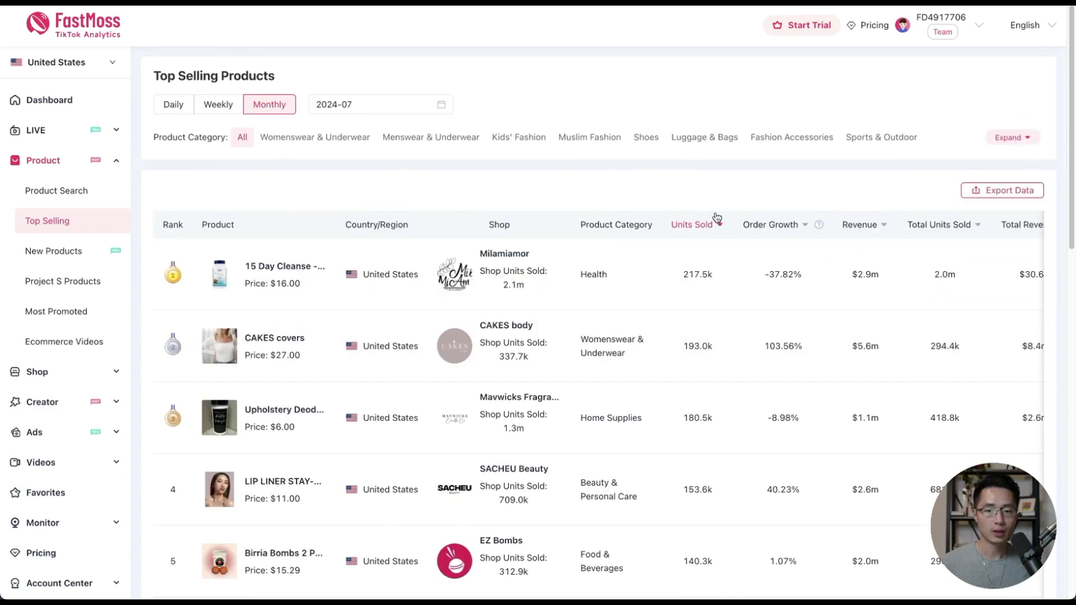
pyautogui.scroll(-1, 739, 189)
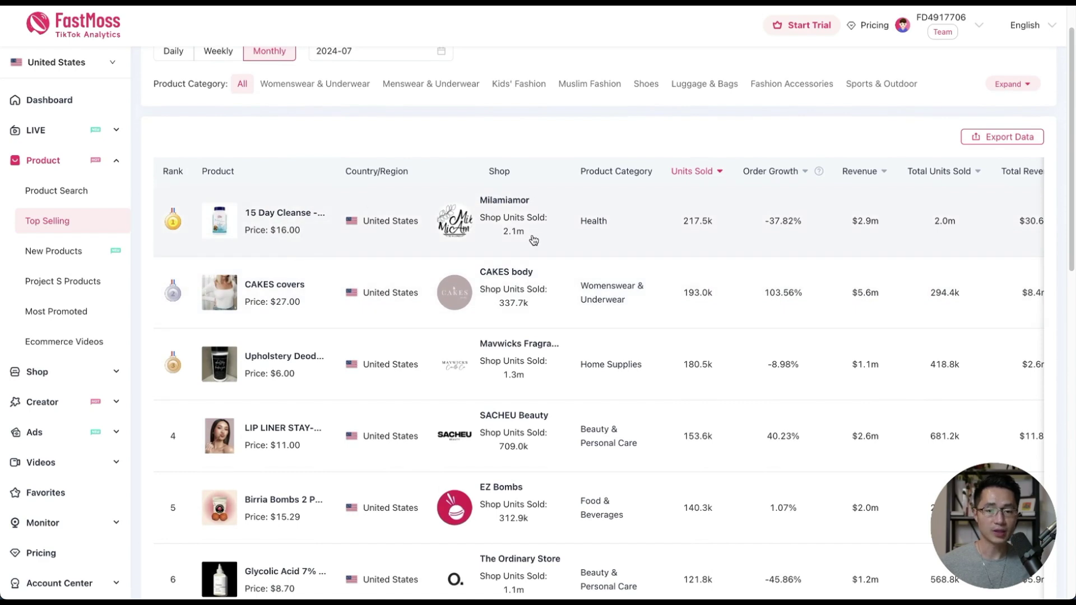
pyautogui.scroll(-1, 681, 76)
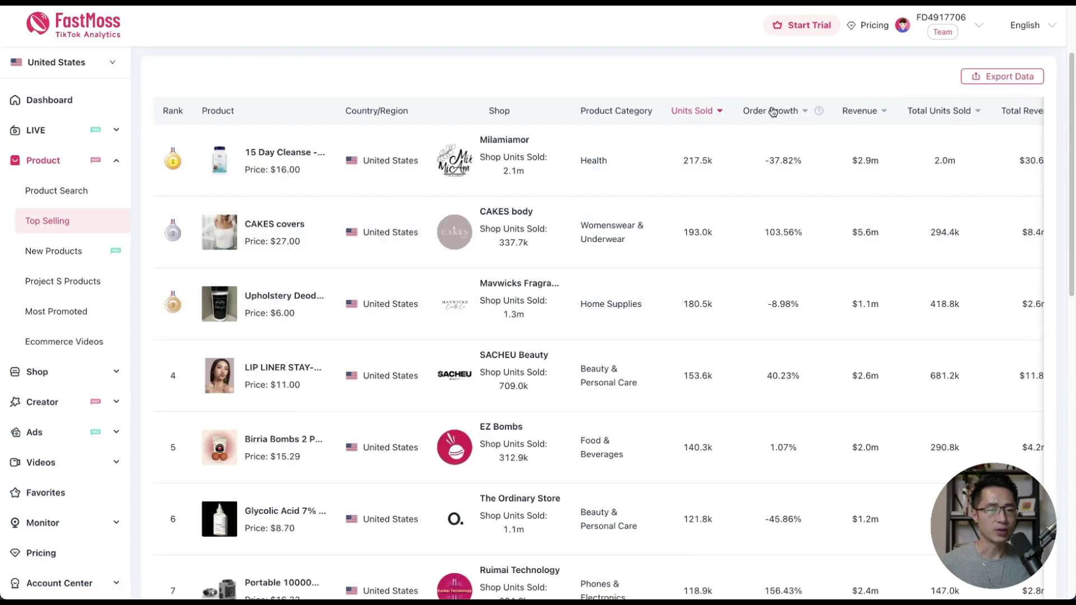
# Step: Sort the top-selling products by total units sold and examine the categories of the highest-ranked ones
pyautogui.click(939, 114)
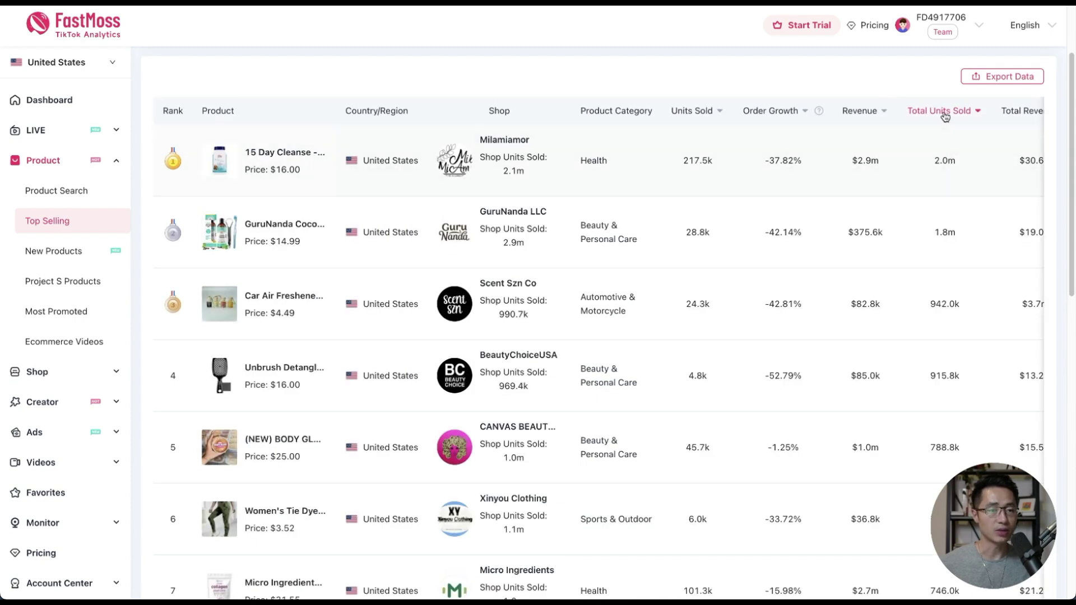
pyautogui.scroll(-1, 947, 136)
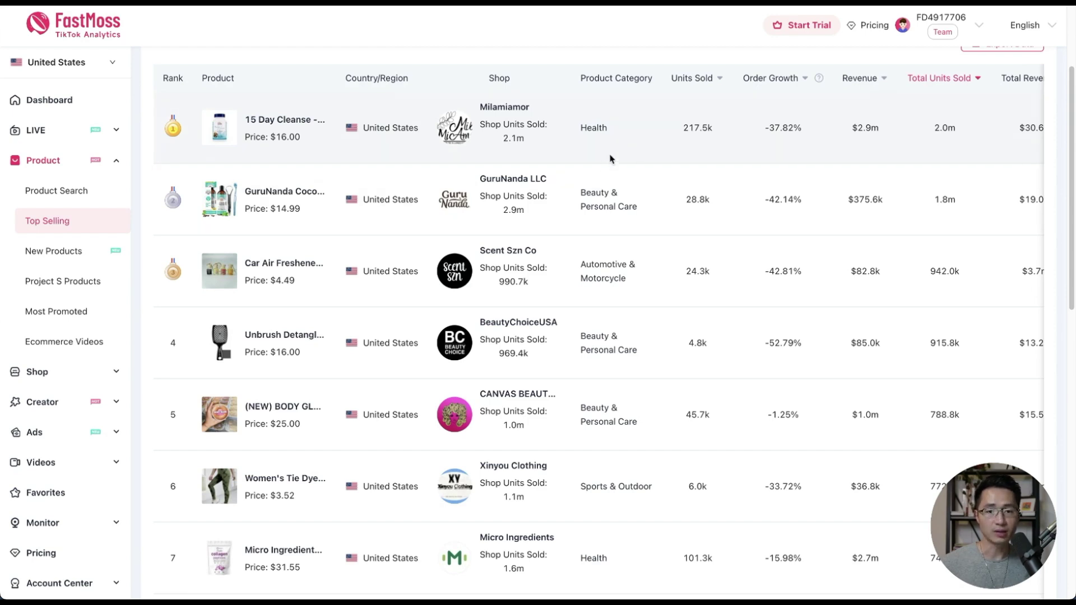
pyautogui.doubleClick(589, 129)
pyautogui.doubleClick(591, 194)
pyautogui.click(592, 209)
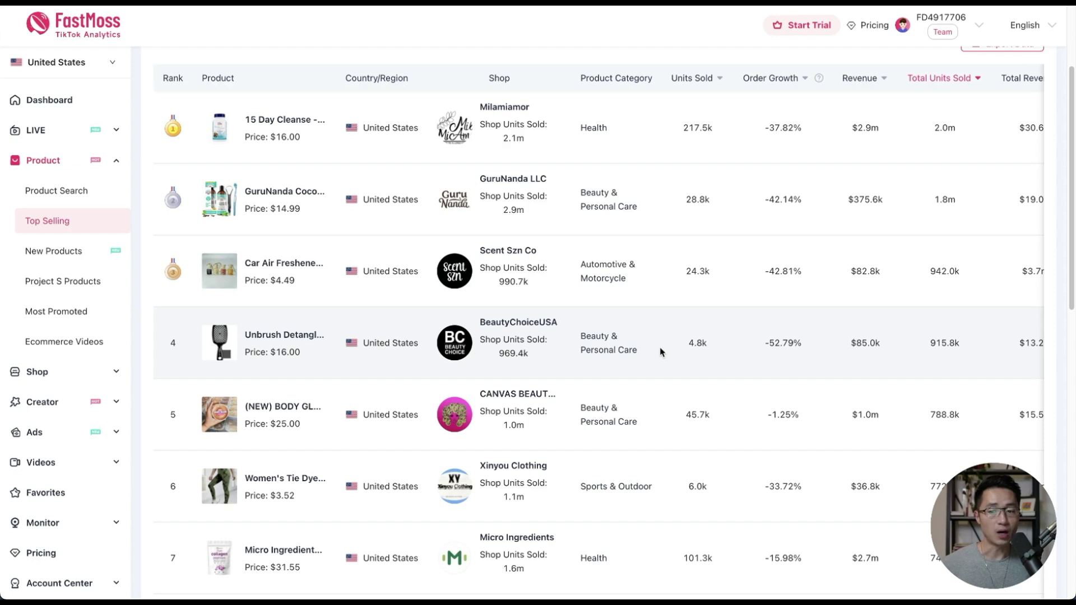
# Step: Open the New Products ranking and read the description of which products it lists
pyautogui.click(53, 258)
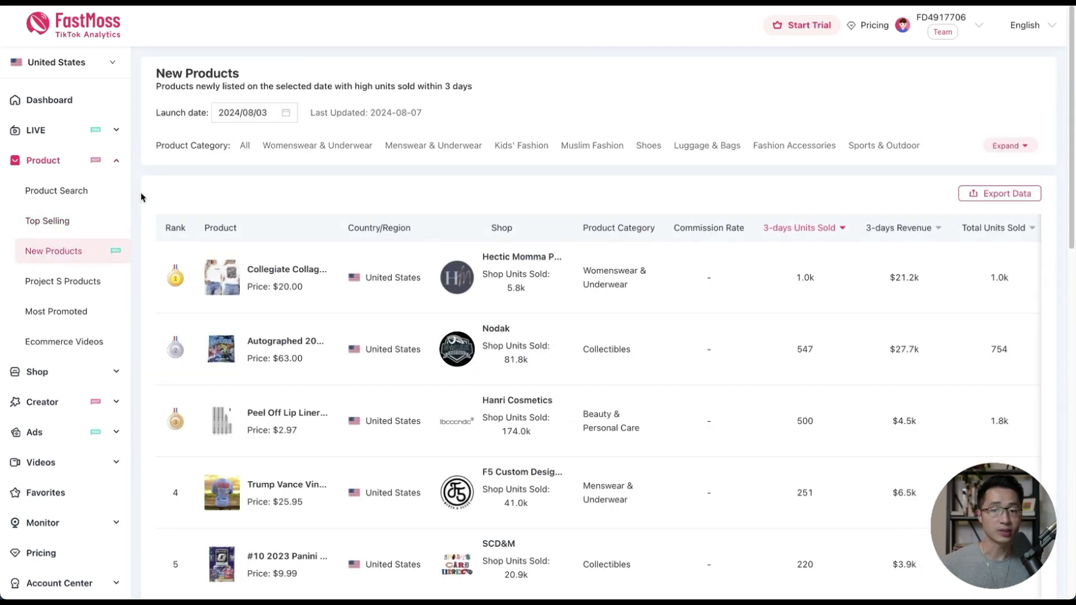
pyautogui.moveTo(154, 87); pyautogui.dragTo(421, 98)
pyautogui.click(506, 106)
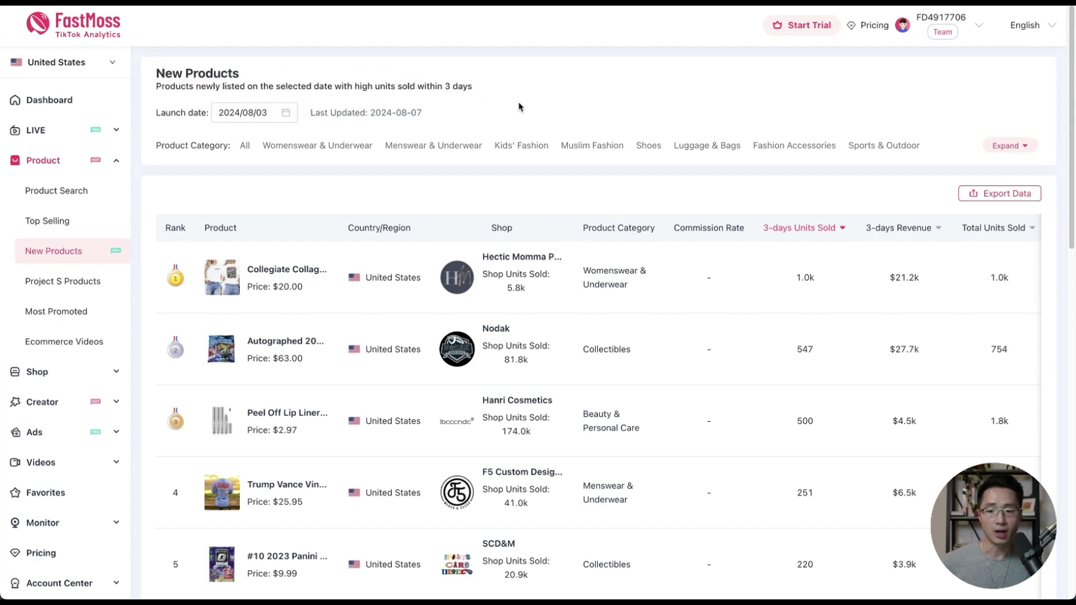
# Step: Look through the Project S Products, Most Promoted and Ecommerce Videos product lists
pyautogui.click(55, 285)
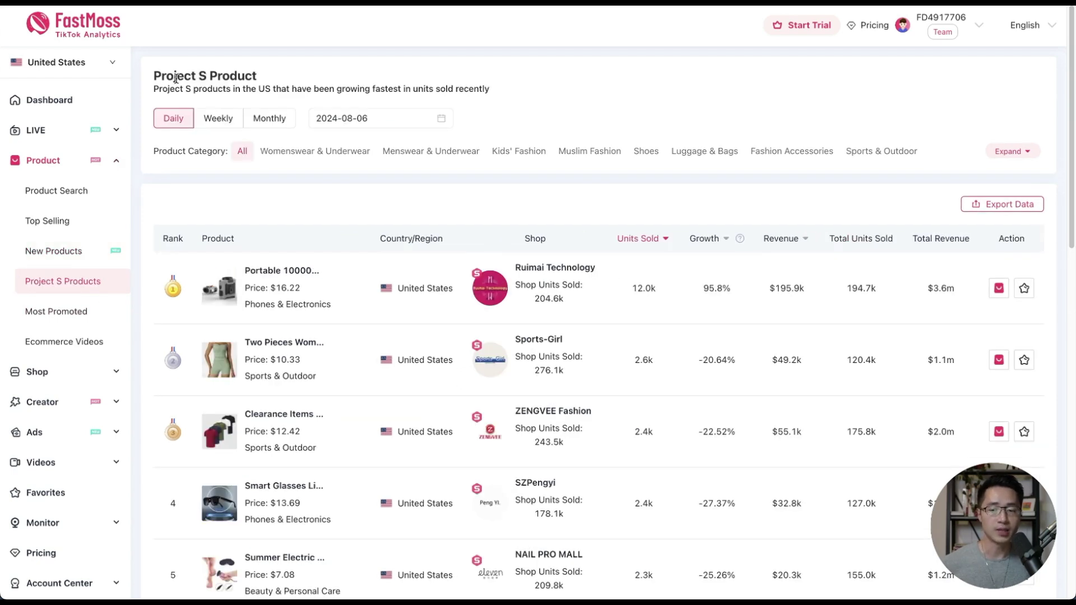
pyautogui.click(79, 317)
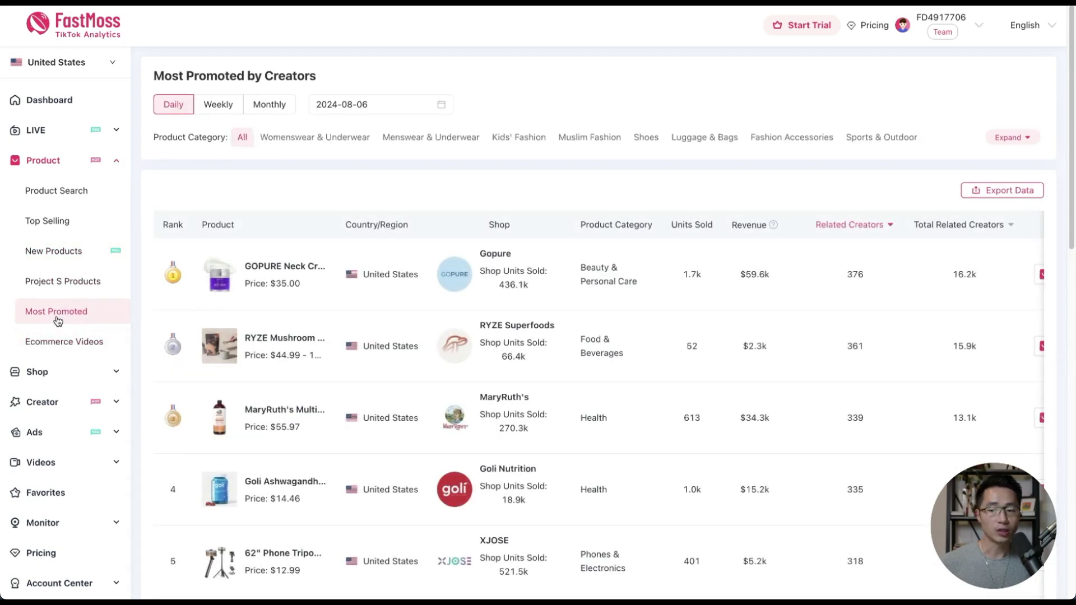
pyautogui.click(64, 342)
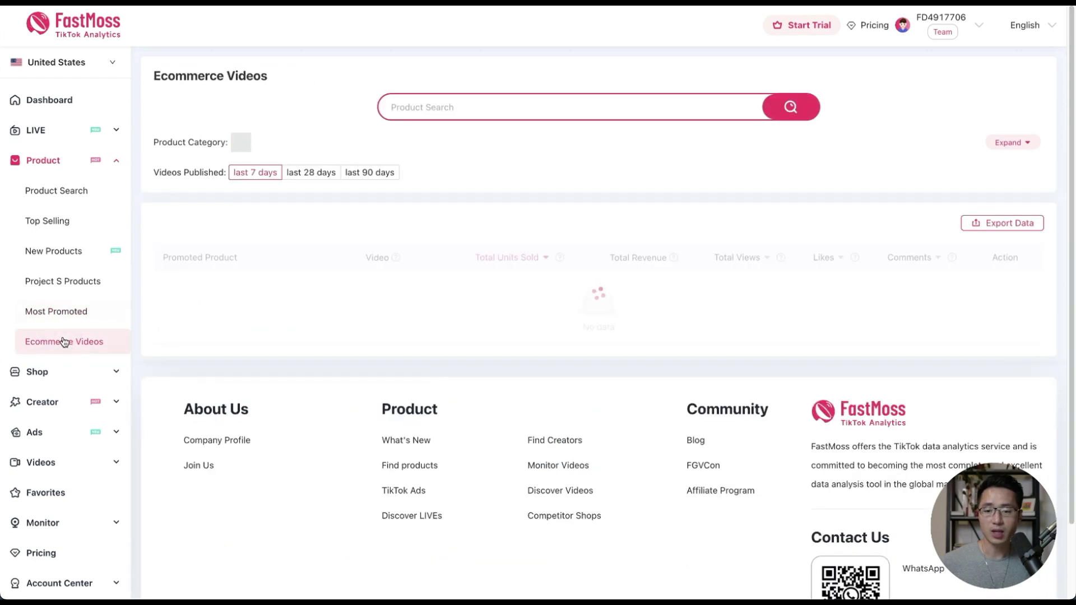
# Step: Open the Ekkovision shop from Shop Rank and examine its store overview, recent sales trend and transaction channels
pyautogui.click(41, 373)
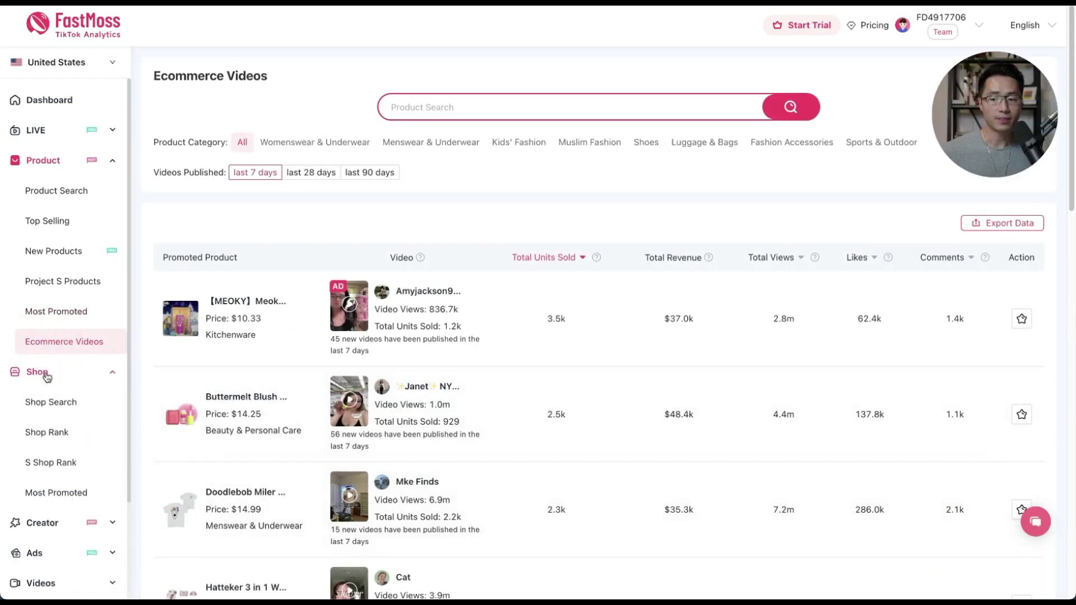
pyautogui.click(56, 433)
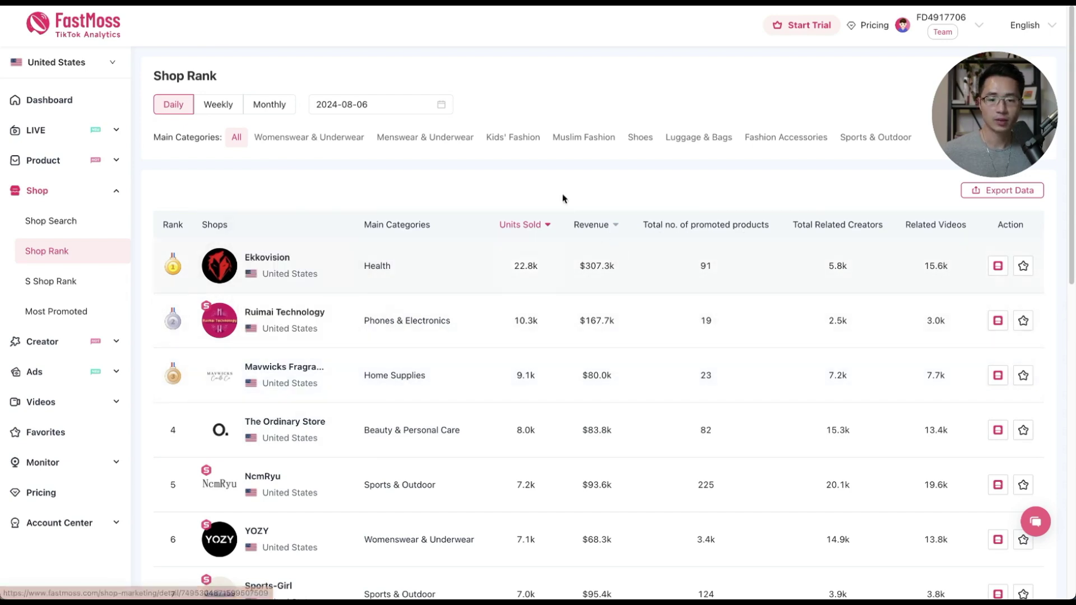
pyautogui.click(224, 264)
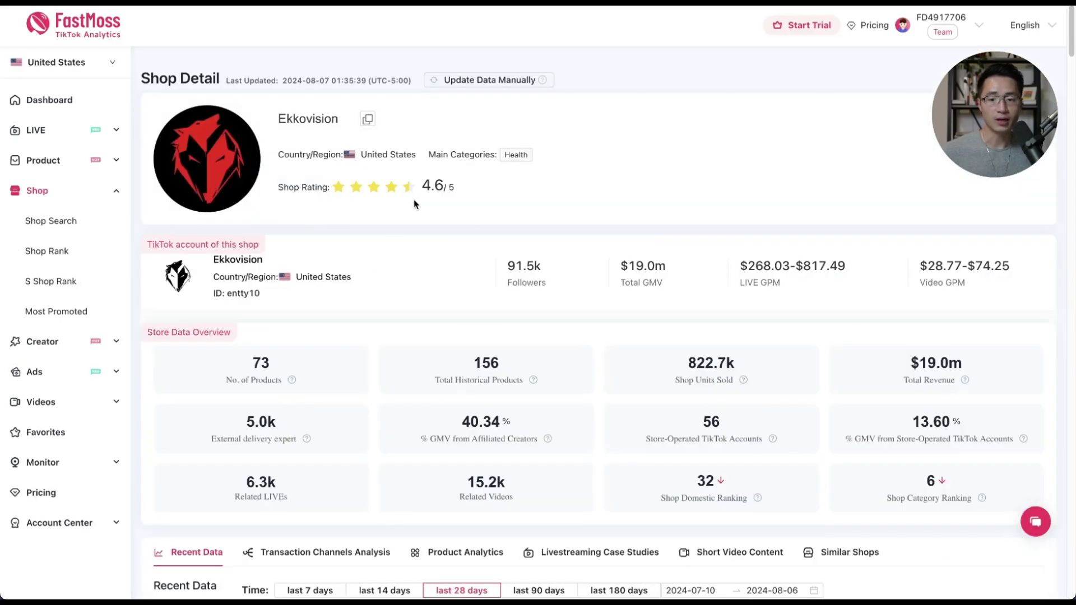
pyautogui.scroll(-3, 497, 281)
pyautogui.scroll(-5, 498, 280)
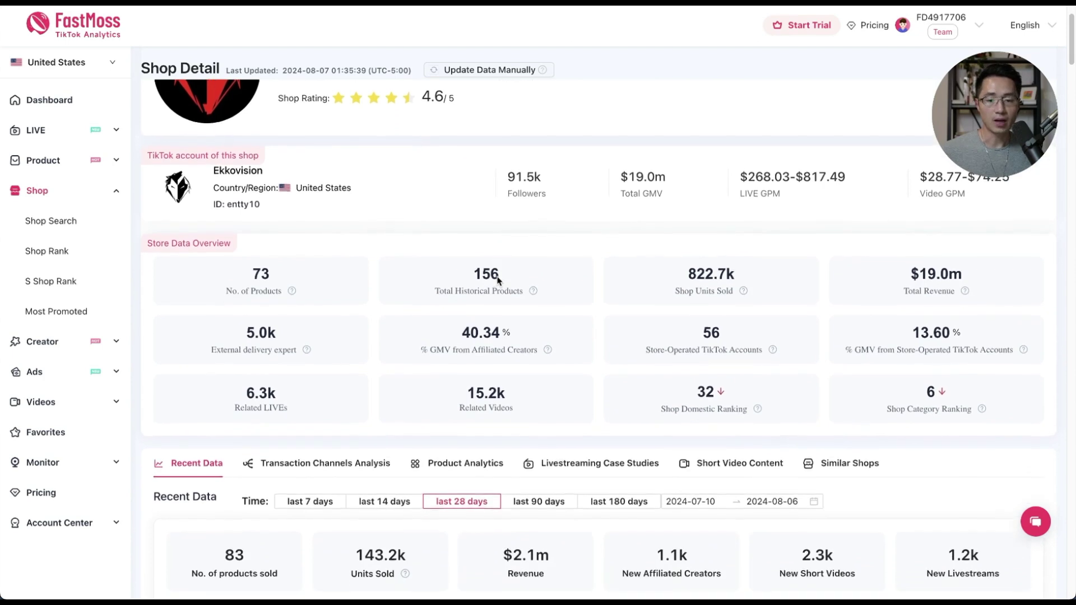
pyautogui.scroll(-10, 625, 302)
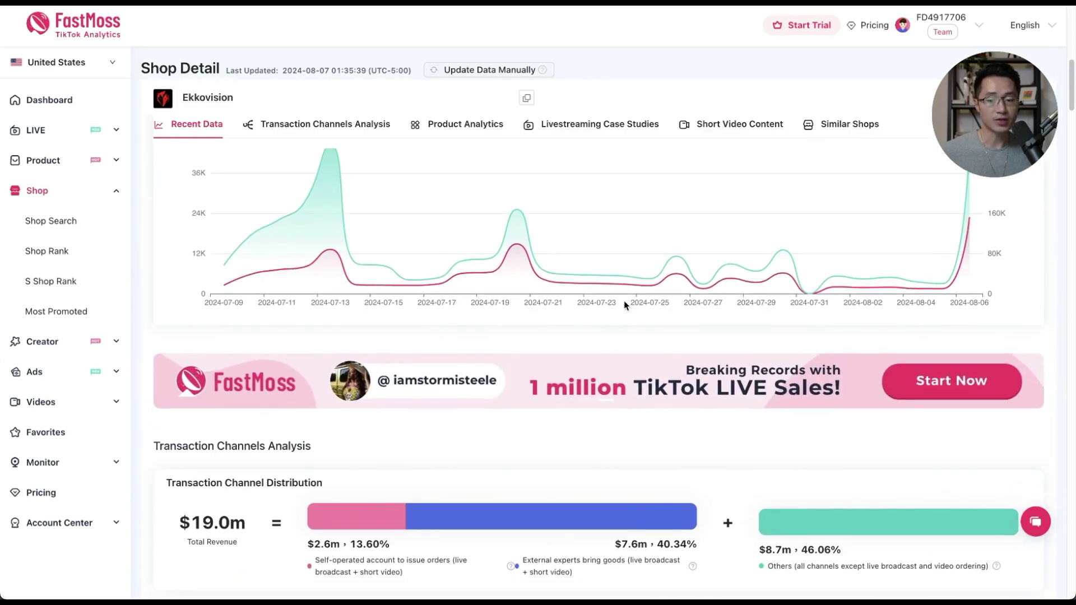
pyautogui.scroll(1, 629, 300)
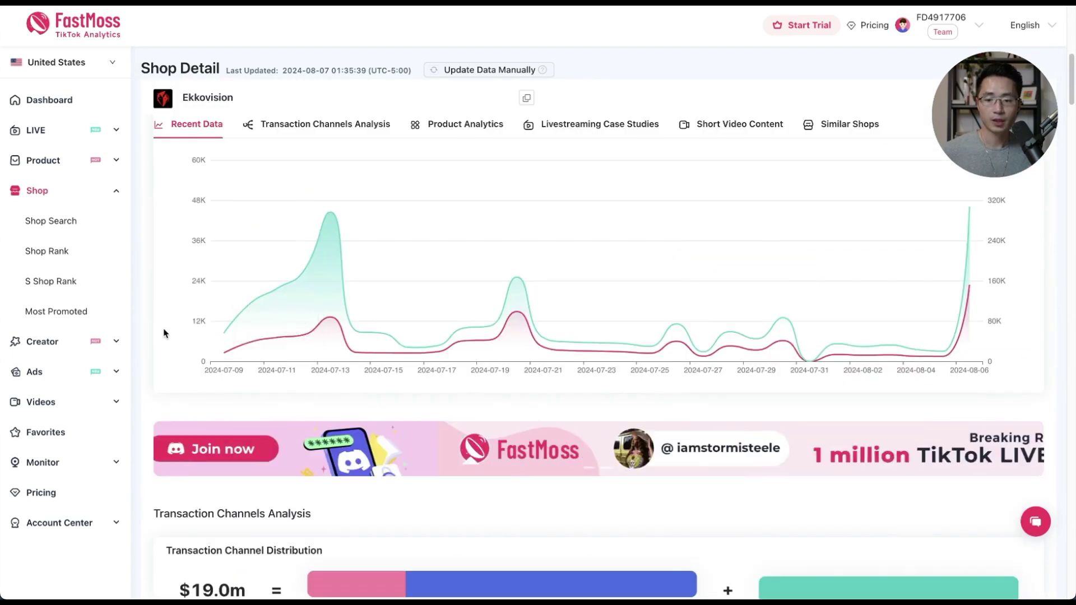
# Step: Open Creator Search, check the follower-count filter options and limit the results to ecommerce creators only
pyautogui.click(117, 345)
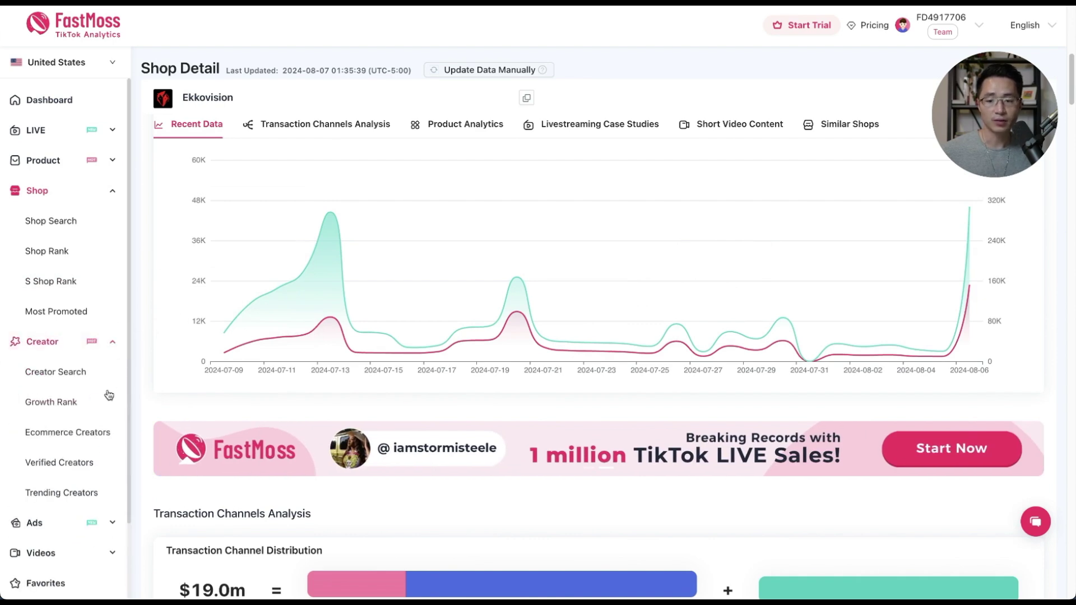
pyautogui.click(60, 372)
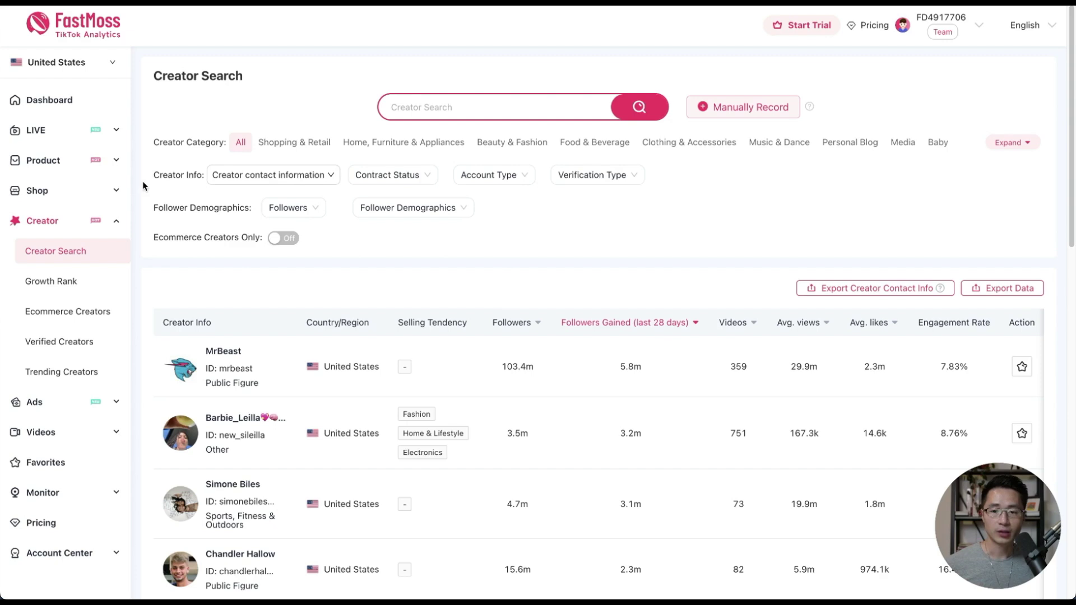
pyautogui.click(250, 180)
pyautogui.click(294, 208)
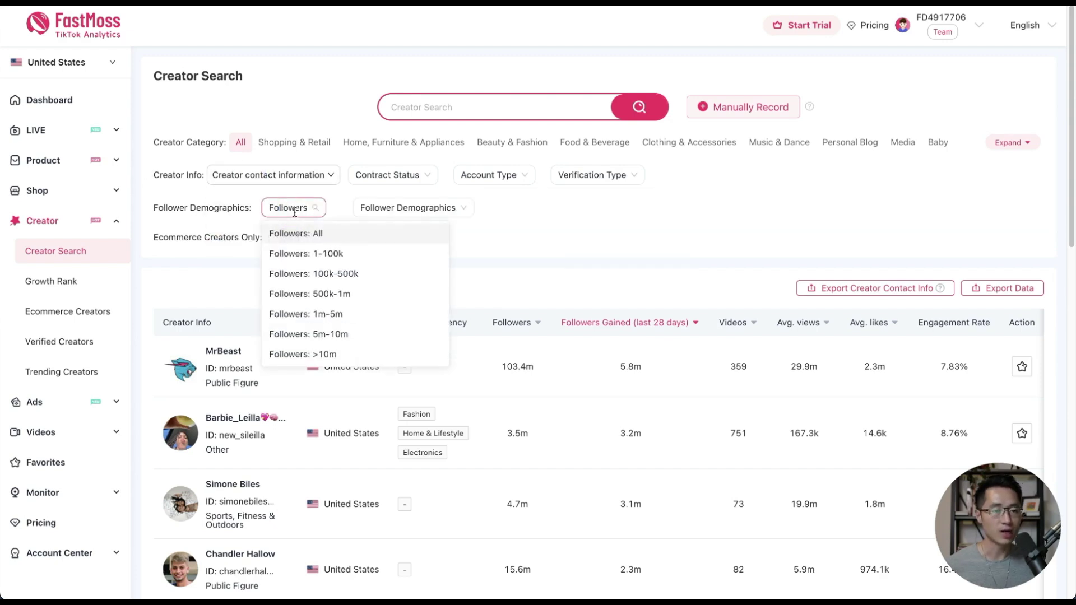
pyautogui.click(259, 257)
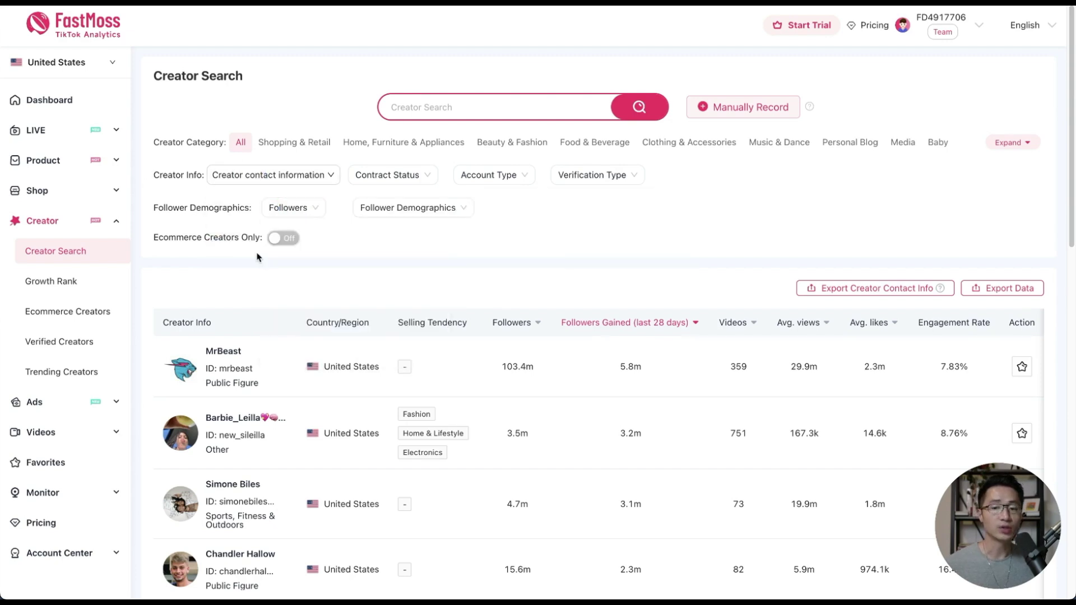
pyautogui.click(284, 239)
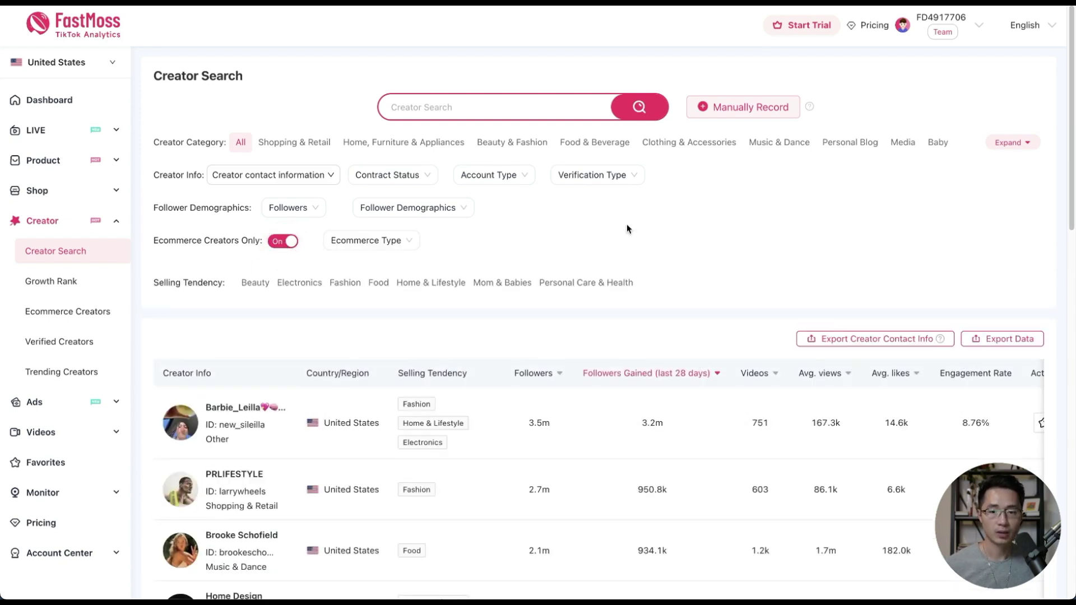
pyautogui.scroll(-3, 627, 226)
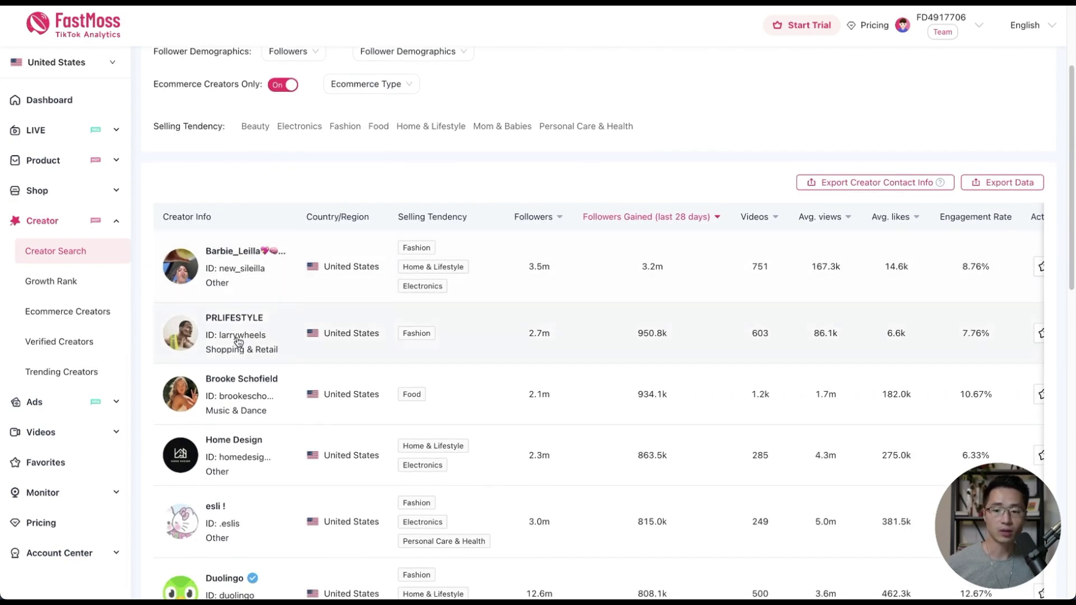
# Step: Show the monthly Ecommerce Creators ranking for 2024-07 and open the details of the top-ranked creator, CANVAS BEAUTY BRAND
pyautogui.click(46, 318)
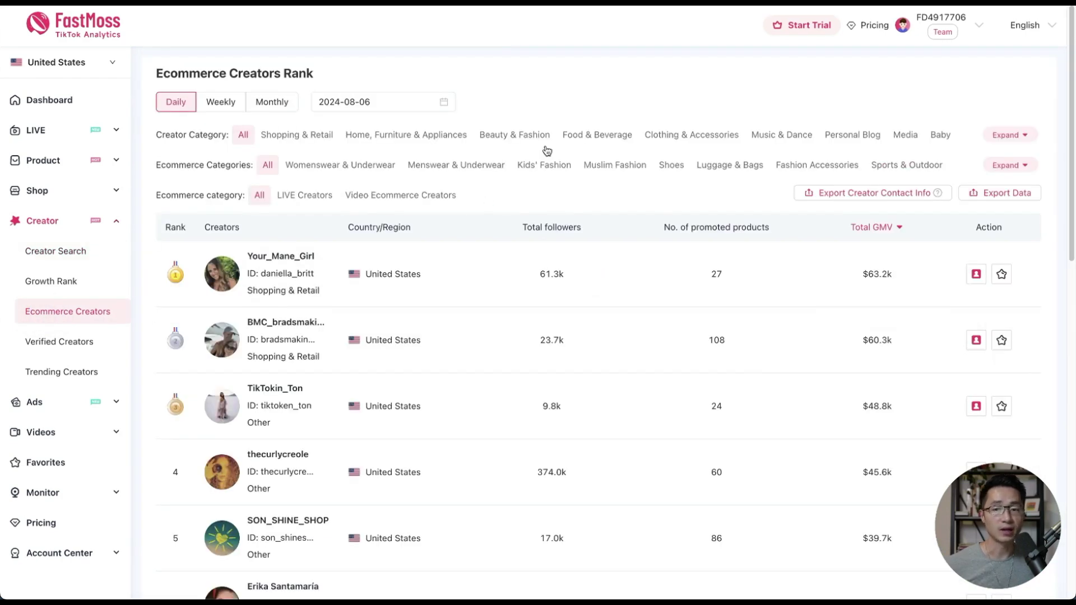
pyautogui.click(272, 102)
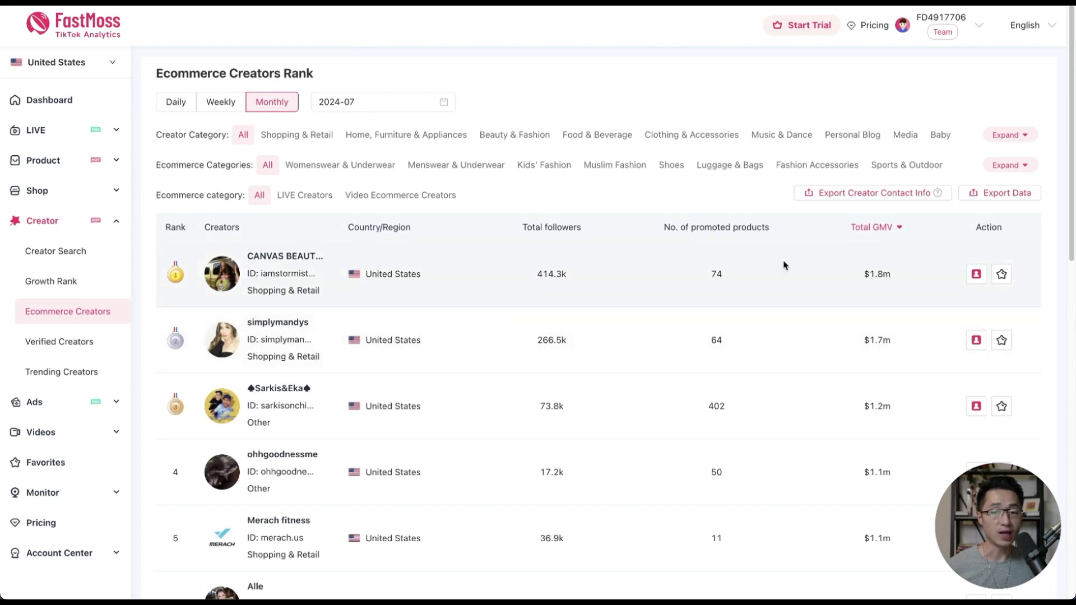
pyautogui.click(223, 274)
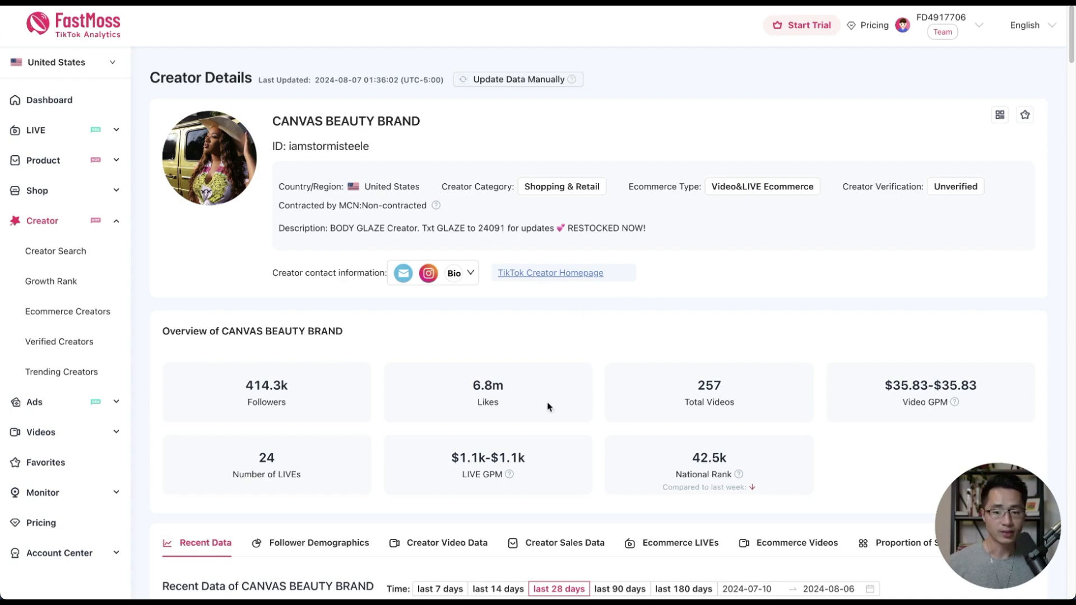
# Step: Go to CANVAS BEAUTY BRAND's ecommerce videos and open the details of the promoted BODY GLAZE product
pyautogui.click(791, 546)
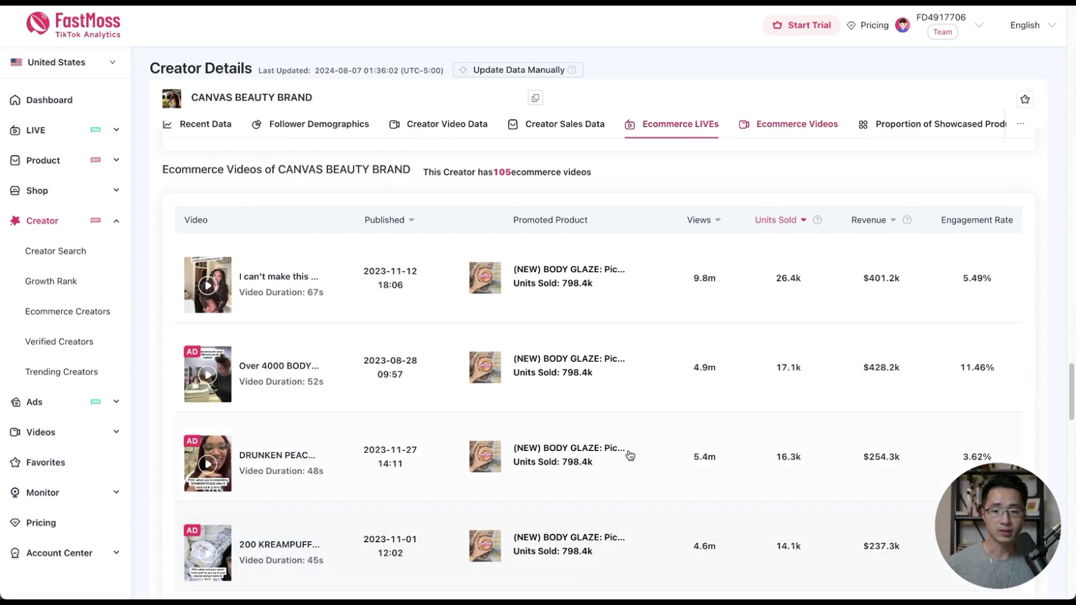
pyautogui.scroll(-1, 630, 454)
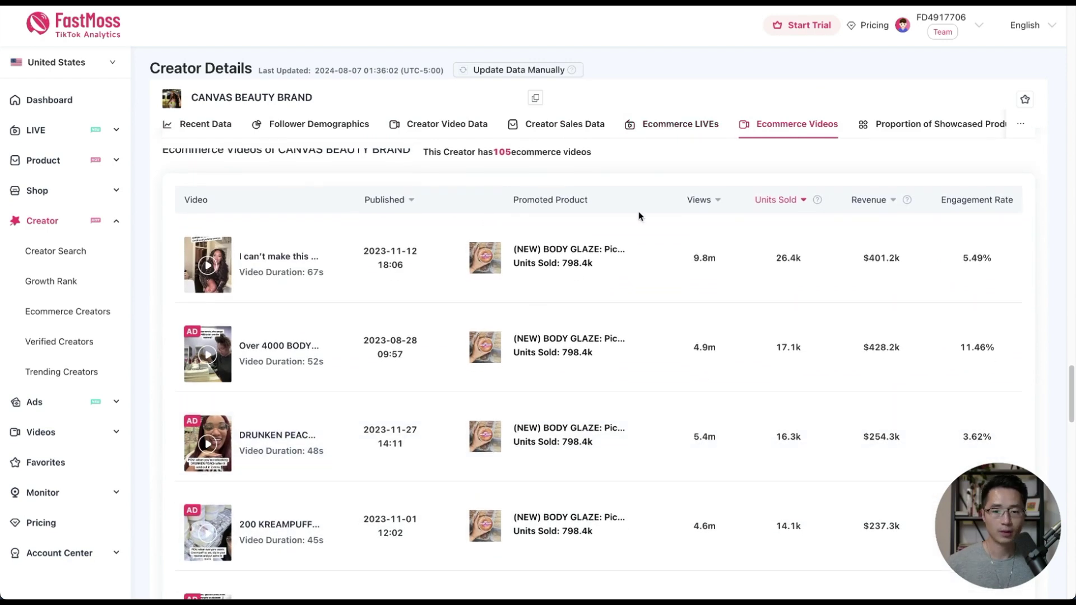
pyautogui.click(539, 273)
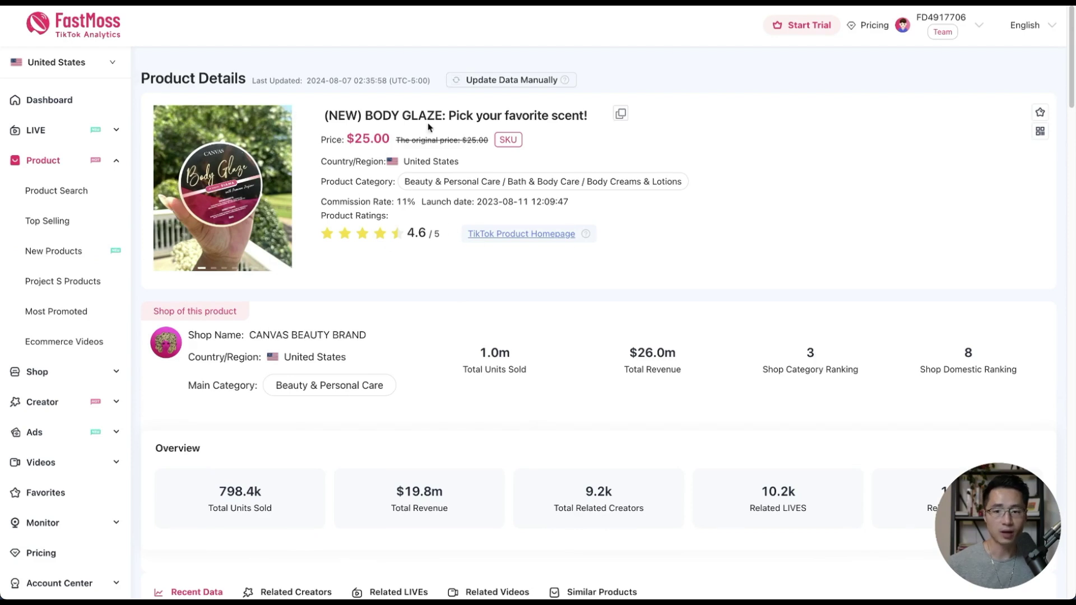
# Step: Examine the BODY GLAZE product's related creators, related LIVEs and related videos, including how many creators have promoted it
pyautogui.scroll(-15, 530, 372)
pyautogui.scroll(-2, 529, 377)
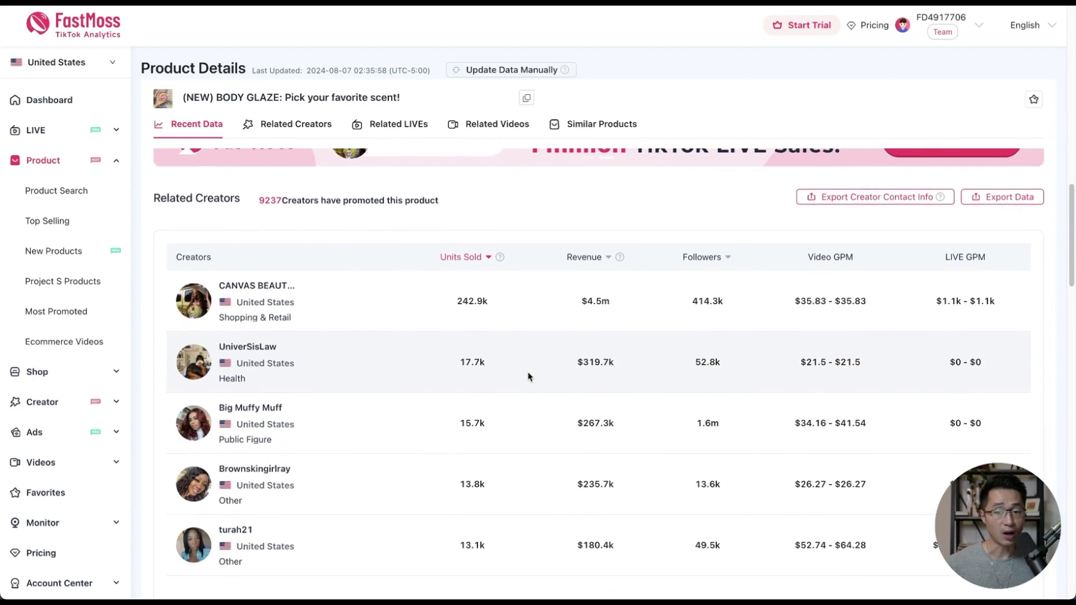
pyautogui.scroll(-1, 529, 377)
pyautogui.moveTo(251, 189); pyautogui.dragTo(388, 200)
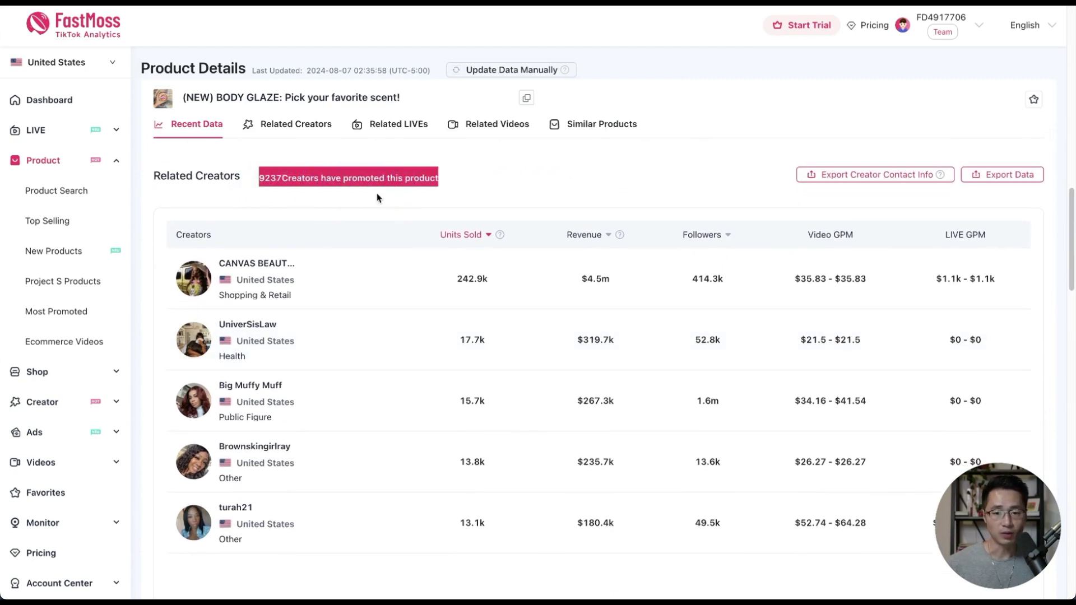
pyautogui.scroll(-13, 415, 207)
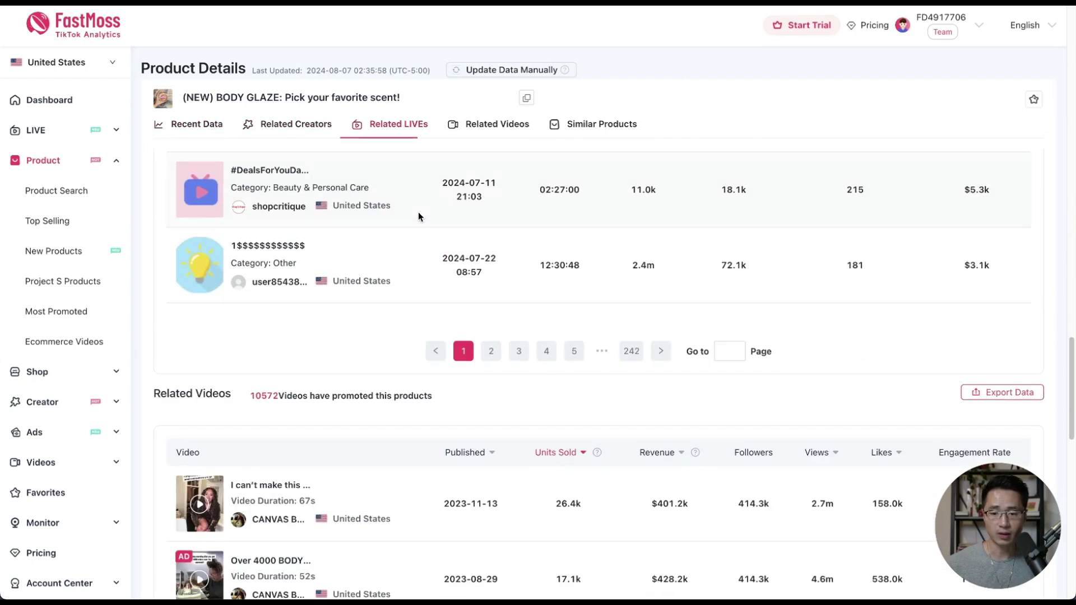
pyautogui.scroll(-4, 418, 212)
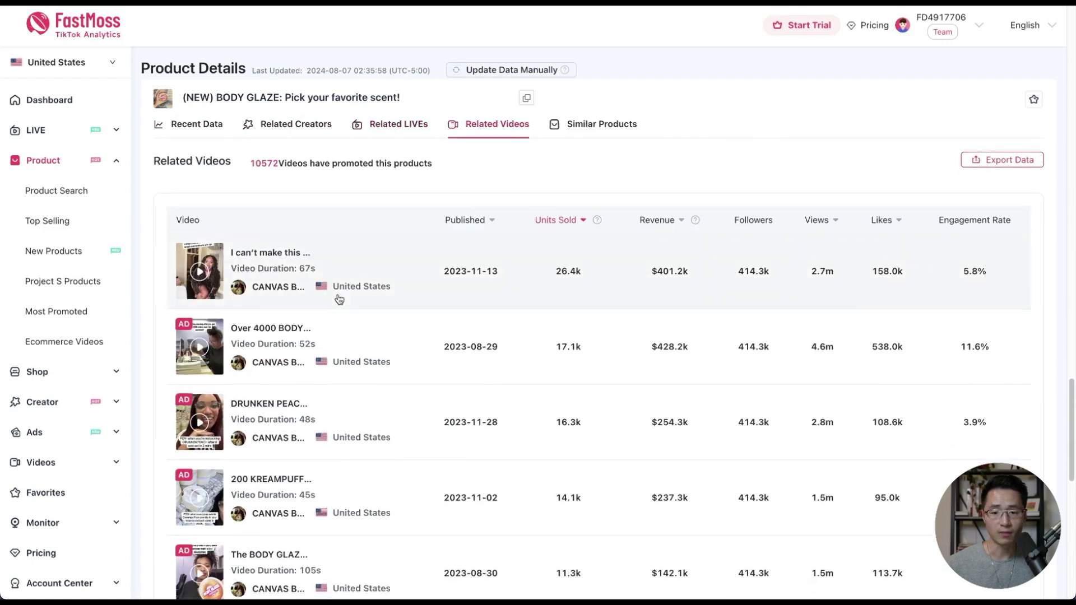
pyautogui.scroll(-1, 340, 299)
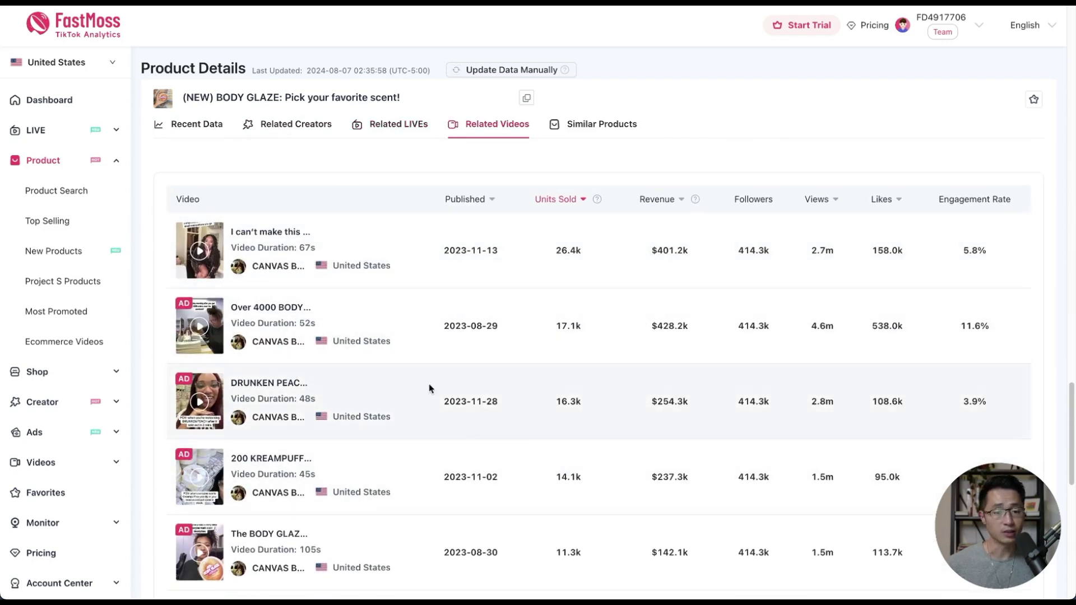
pyautogui.scroll(-1, 430, 388)
# Step: Open the top-selling related video's details and check the revenue and commission rate in its video product list
pyautogui.click(202, 237)
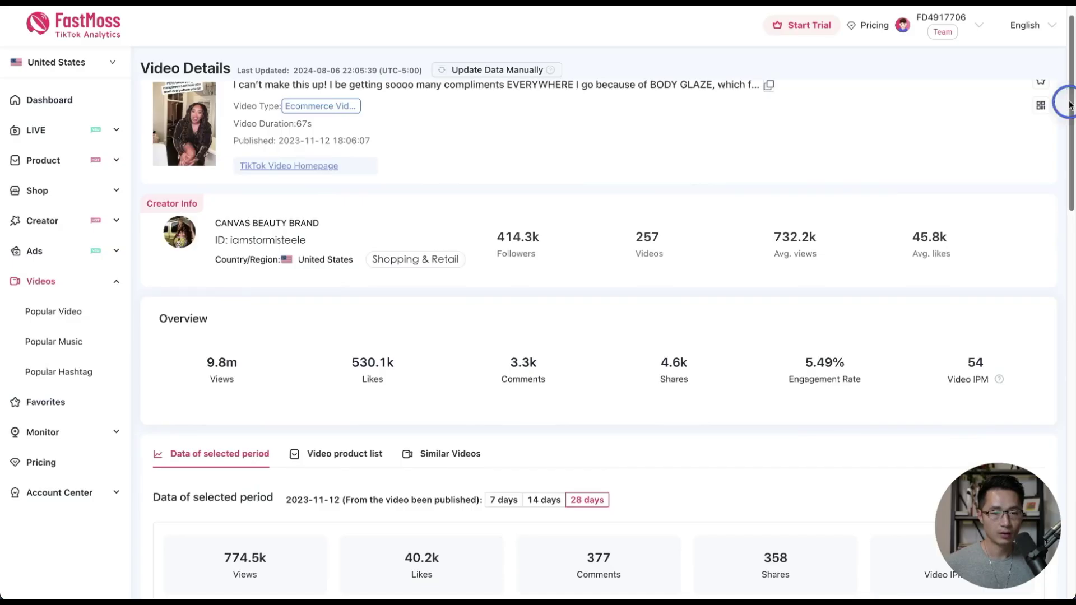
pyautogui.moveTo(1065, 99); pyautogui.dragTo(1068, 332)
pyautogui.moveTo(856, 417); pyautogui.dragTo(890, 422)
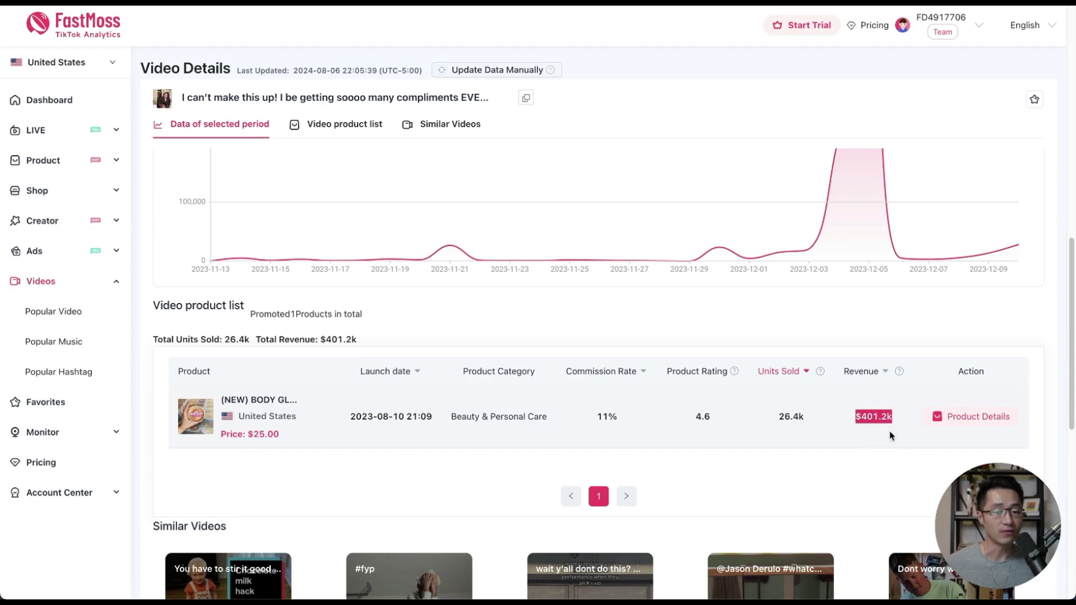
pyautogui.click(603, 432)
pyautogui.moveTo(608, 419); pyautogui.dragTo(639, 446)
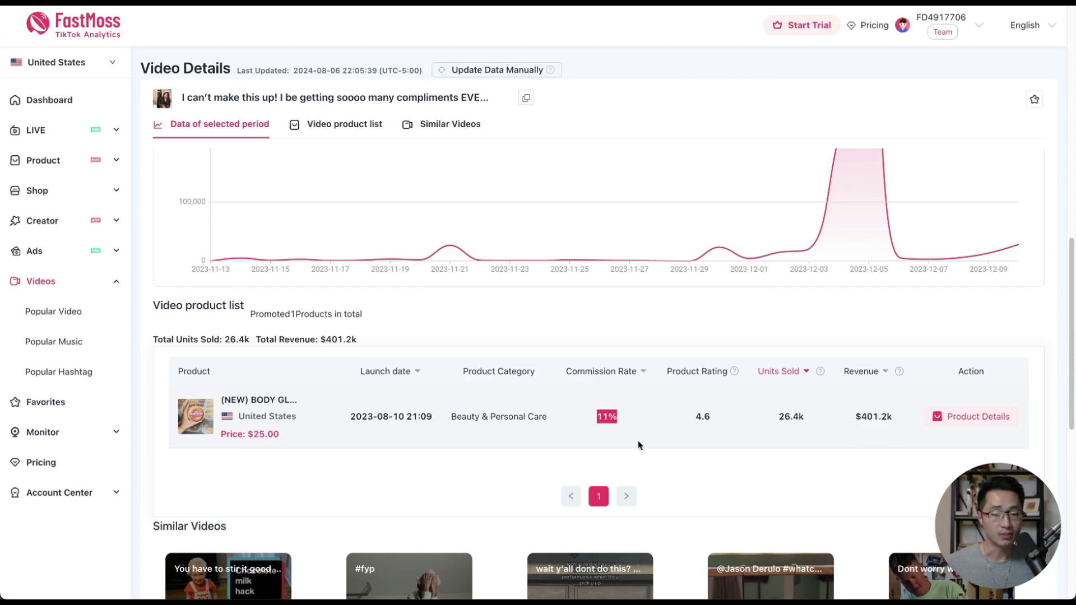
# Step: Switch to the calculator and estimate the video's commission by multiplying 400000 by .11
pyautogui.press('super+Tab')
pyautogui.write('4')
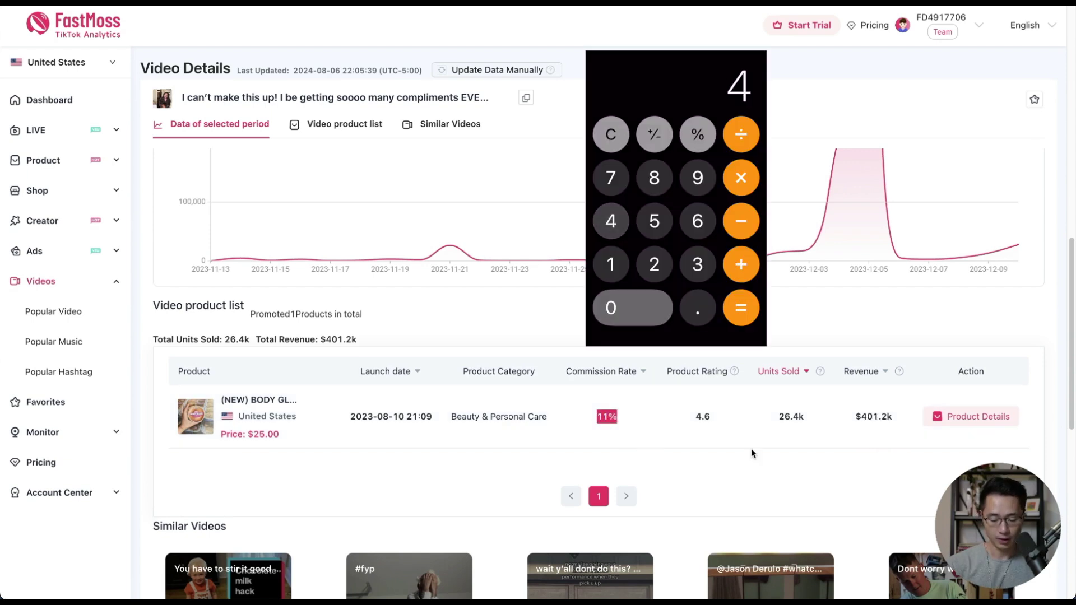
pyautogui.write('000')
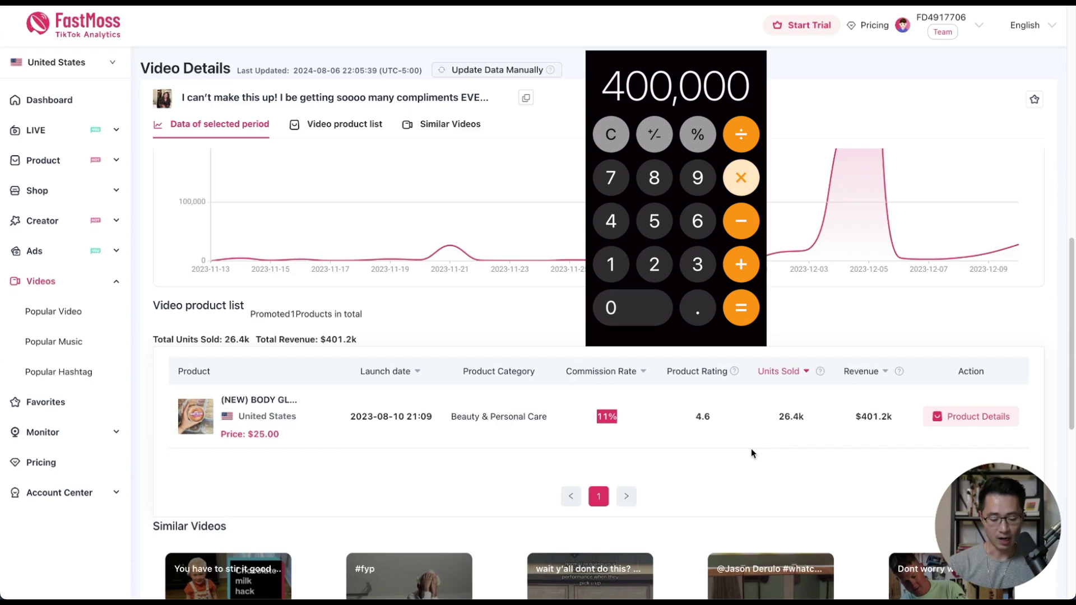
pyautogui.write('00*.11')
pyautogui.press('Return')
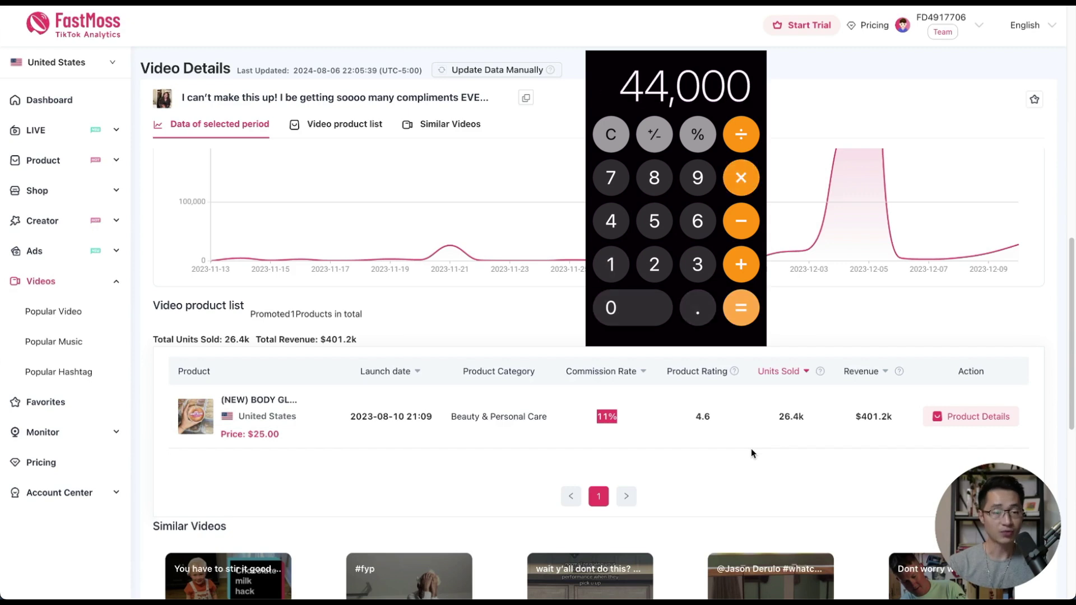
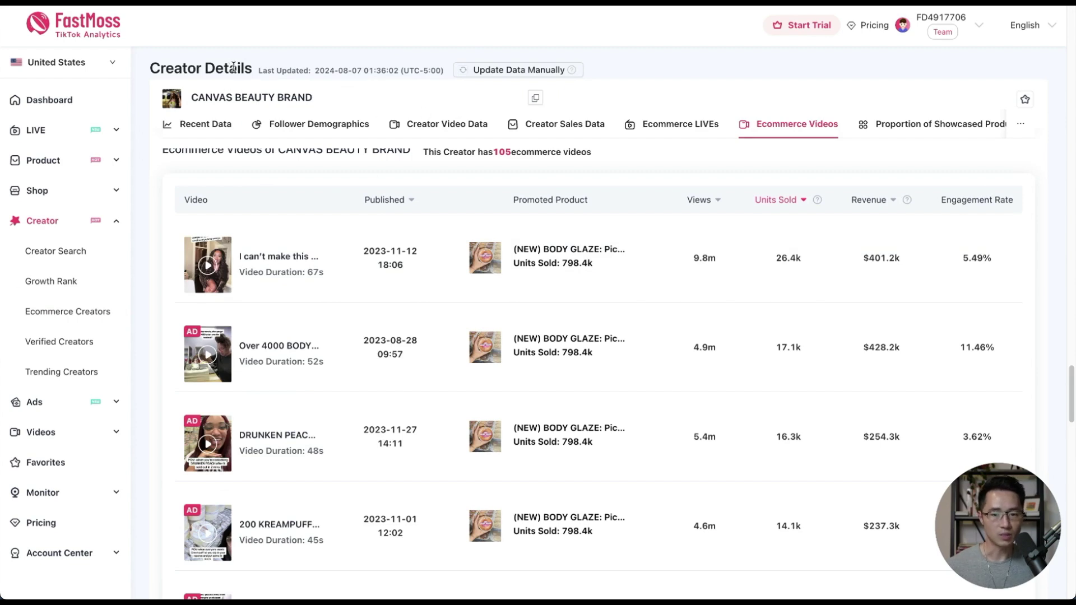
# Step: Check CANVAS BEAUTY BRAND's ecommerce video count and browse pages 2, 3 and 4 of its ecommerce video list
pyautogui.scroll(1, 501, 181)
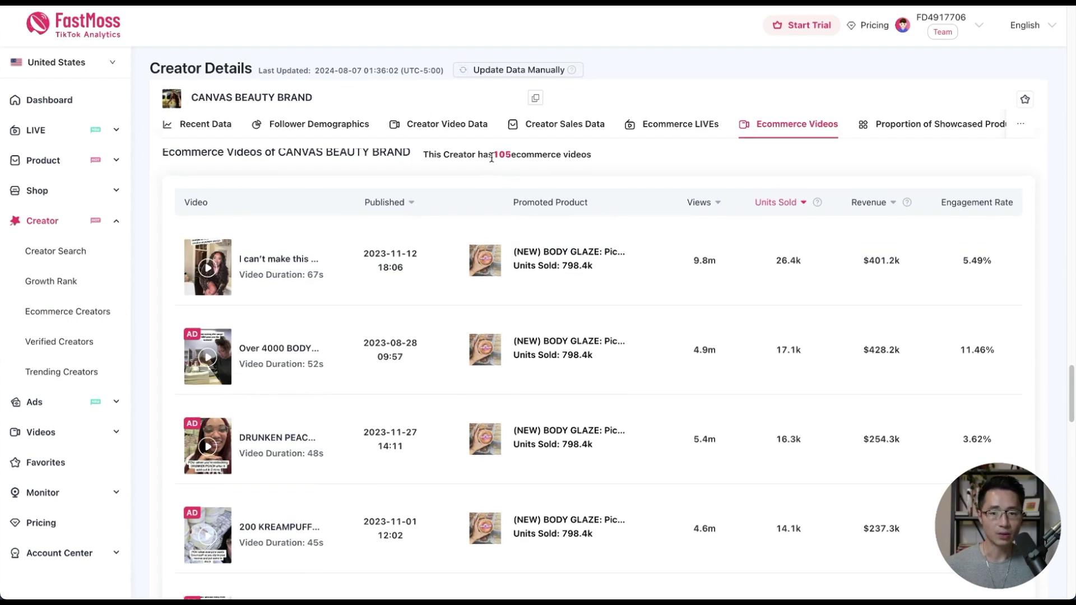
pyautogui.moveTo(494, 157); pyautogui.dragTo(521, 155)
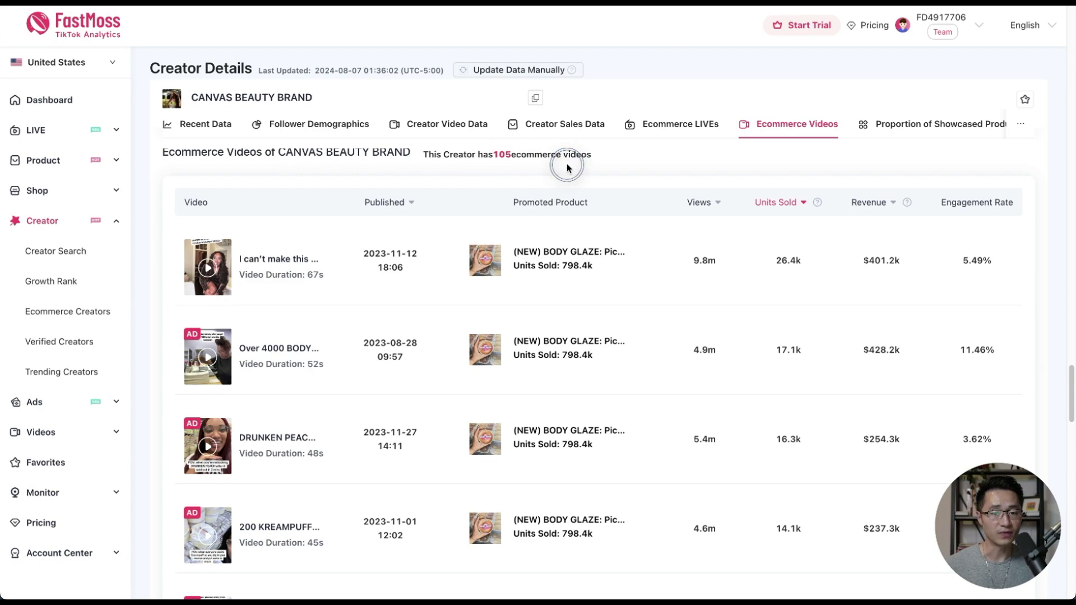
pyautogui.scroll(-4, 569, 171)
pyautogui.click(493, 504)
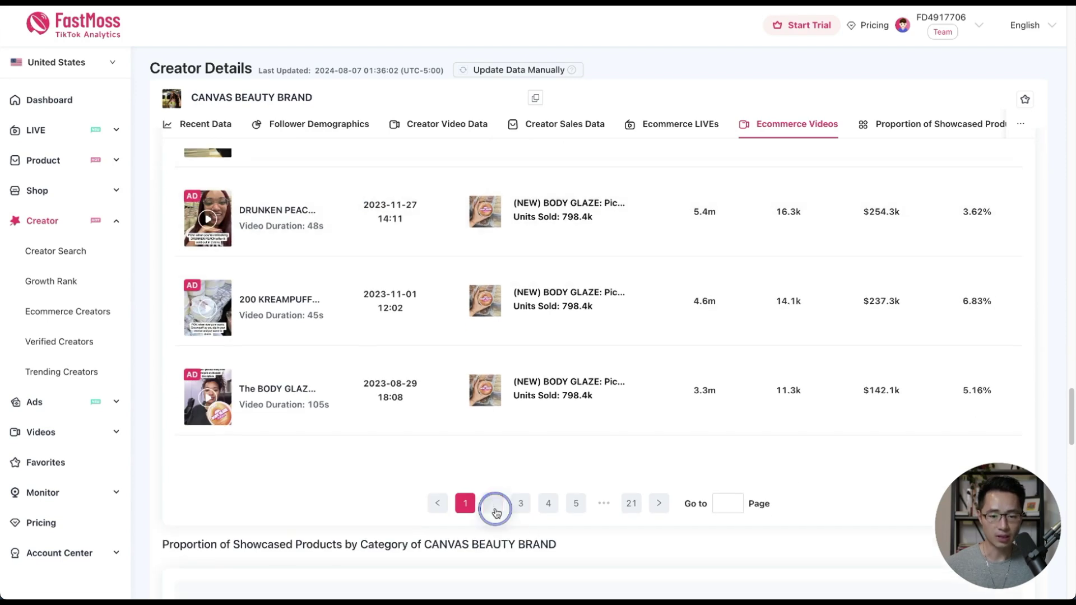
pyautogui.scroll(3, 628, 483)
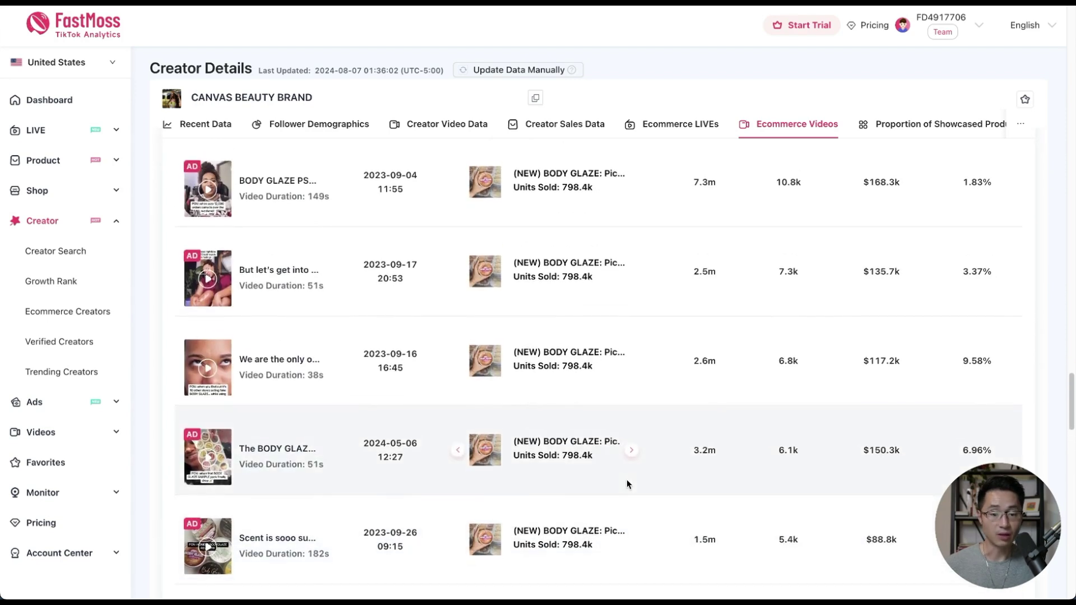
pyautogui.scroll(-1, 626, 483)
pyautogui.scroll(-1, 621, 508)
pyautogui.click(522, 587)
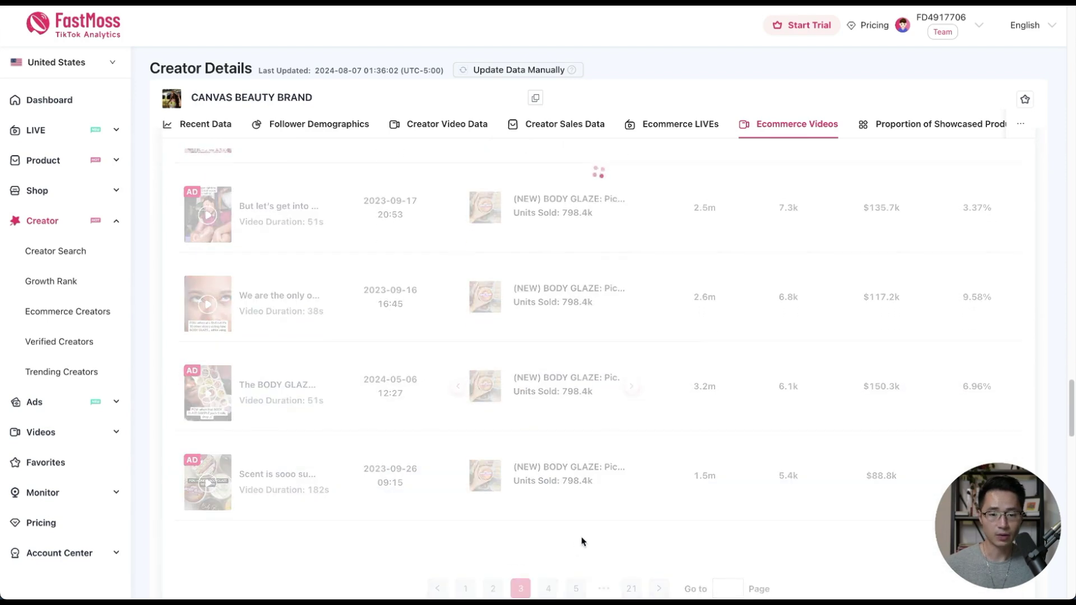
pyautogui.scroll(2, 581, 542)
pyautogui.scroll(-2, 581, 542)
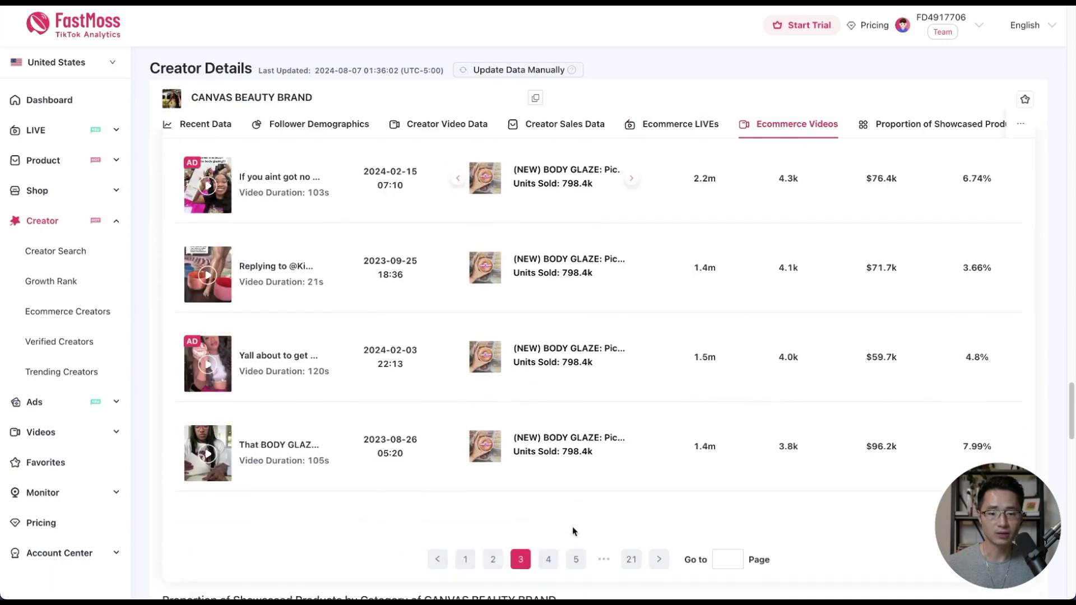
pyautogui.click(551, 560)
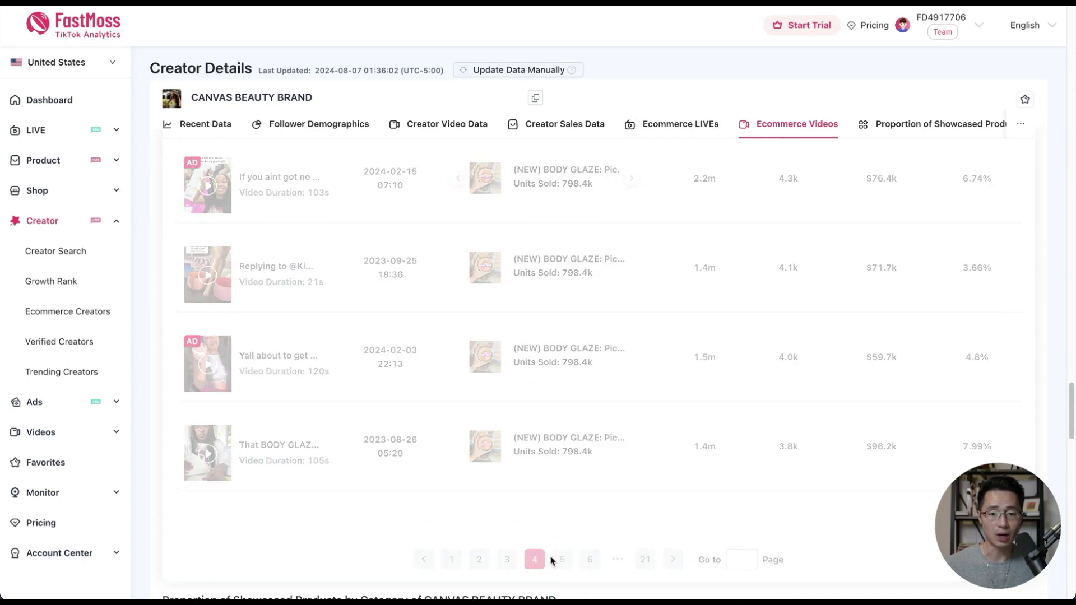
pyautogui.scroll(2, 551, 559)
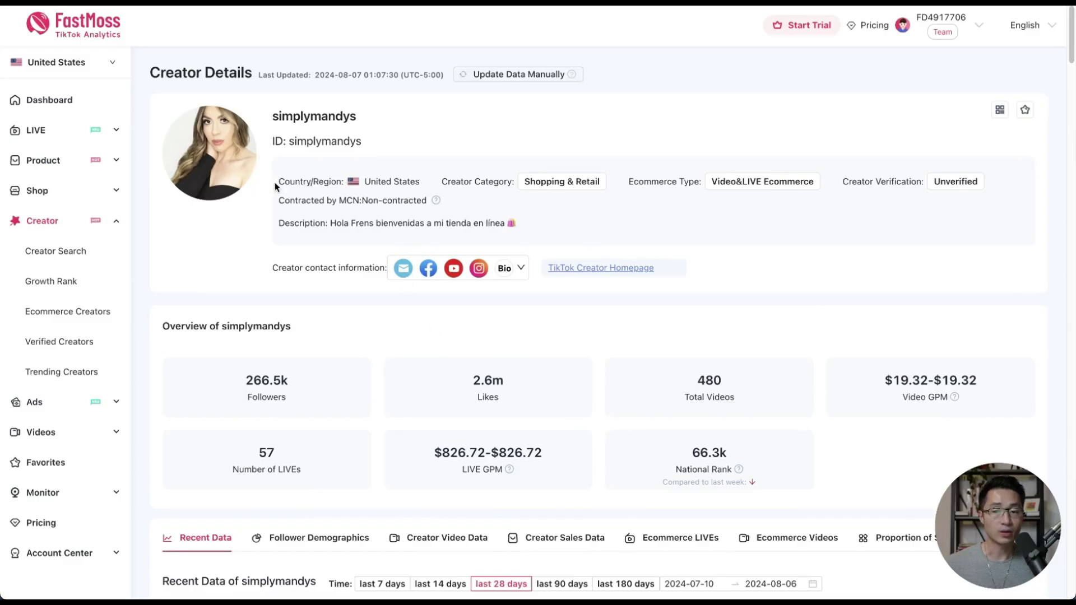
# Step: Go to simplymandys's ecommerce videos, check the video count and browse the promoted products through page 3
pyautogui.click(776, 538)
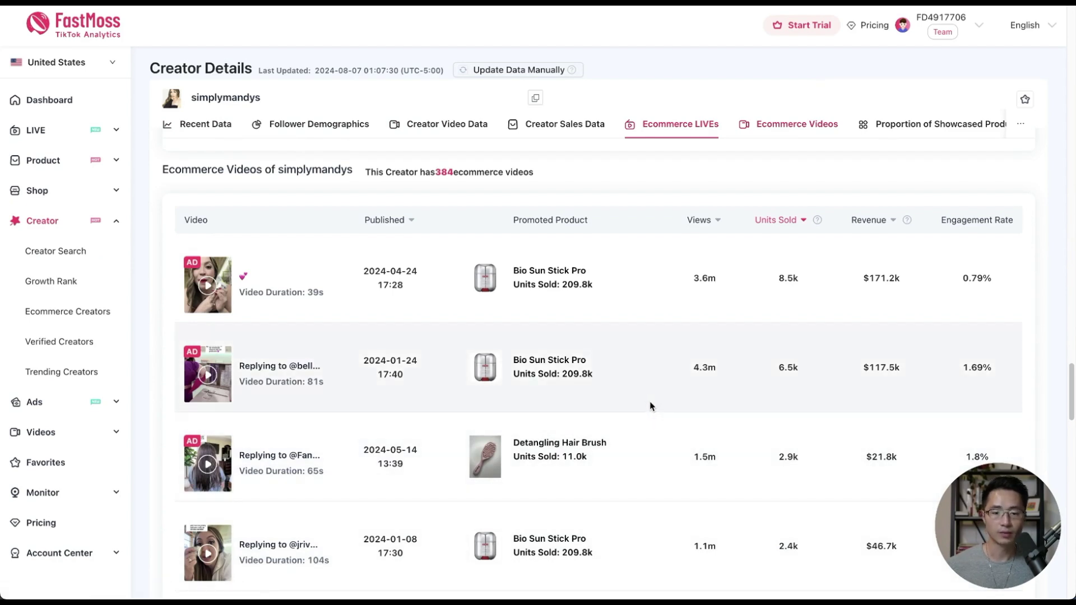
pyautogui.moveTo(364, 178); pyautogui.dragTo(486, 189)
pyautogui.click(632, 225)
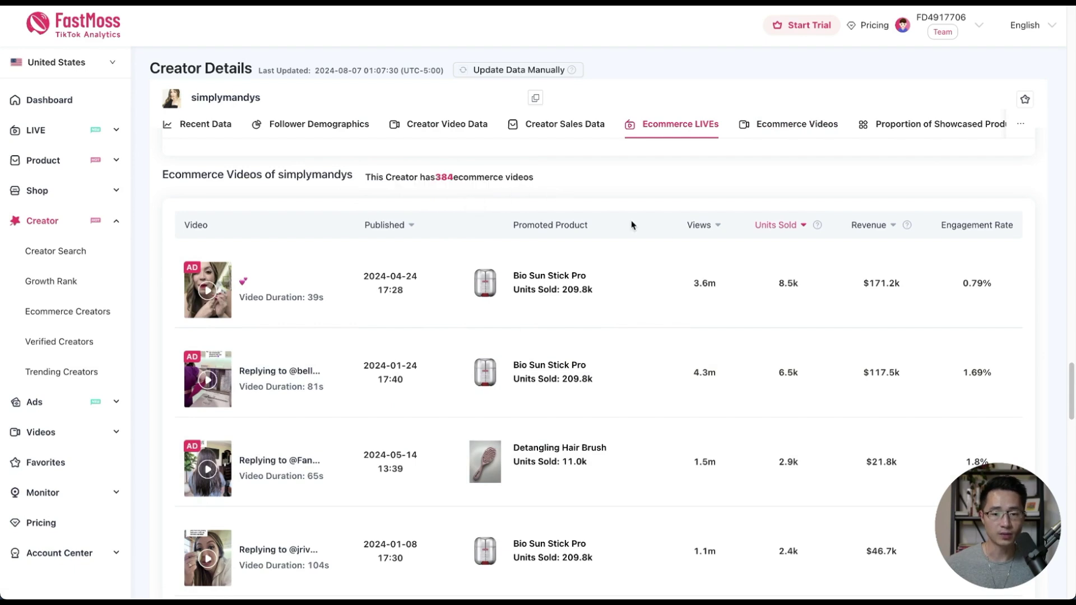
pyautogui.scroll(-2, 645, 235)
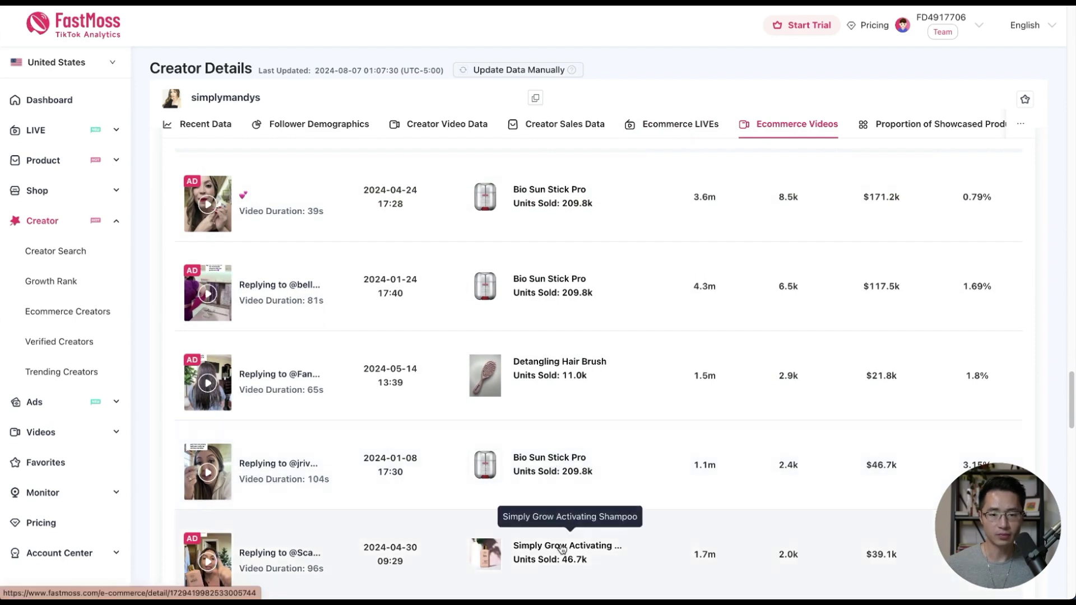
pyautogui.scroll(-2, 563, 550)
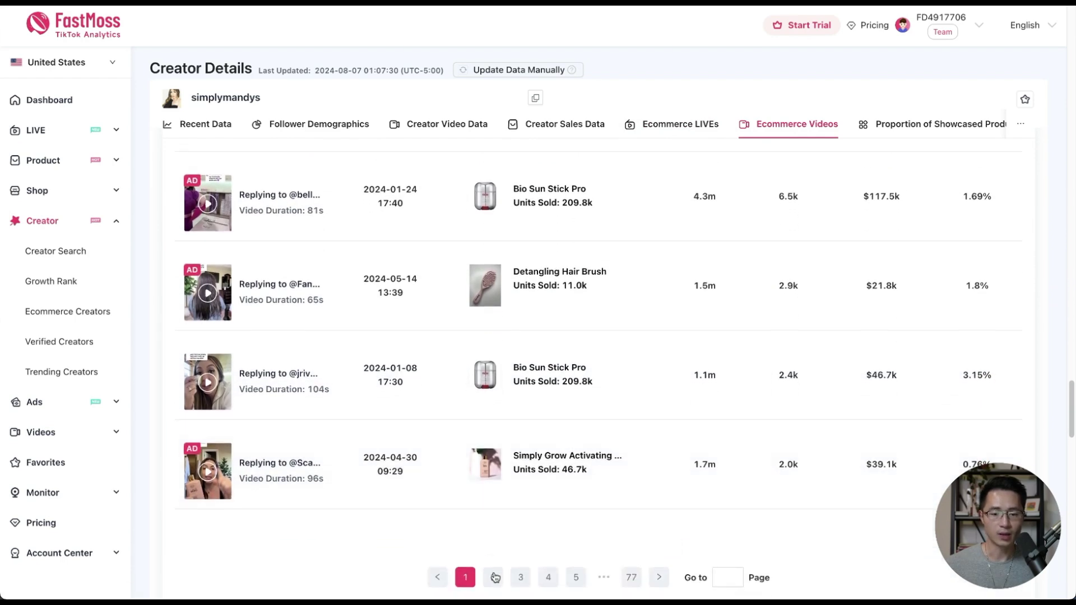
pyautogui.click(493, 578)
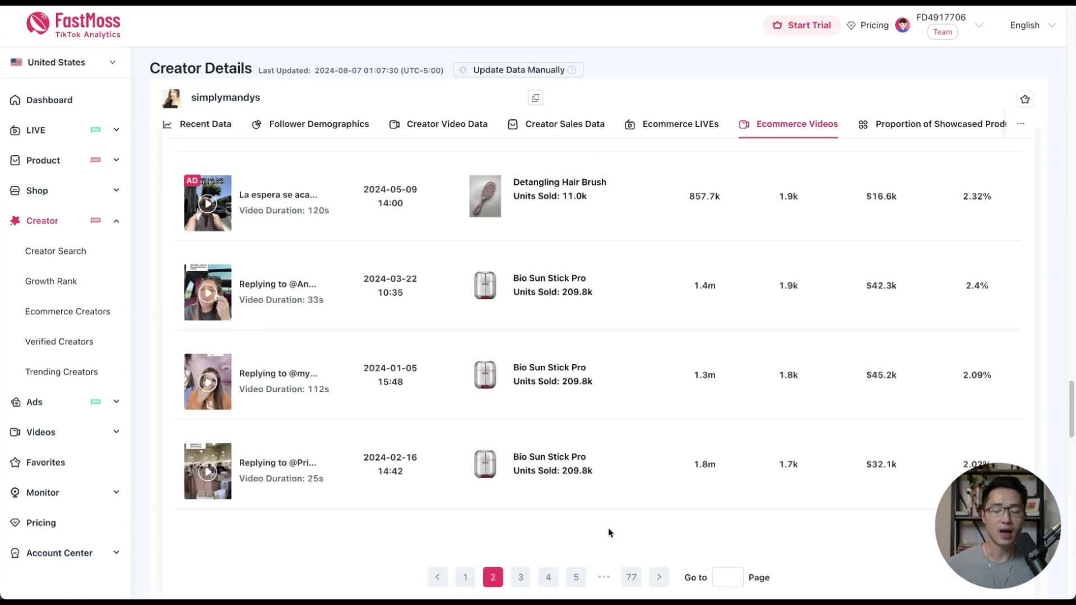
pyautogui.click(521, 577)
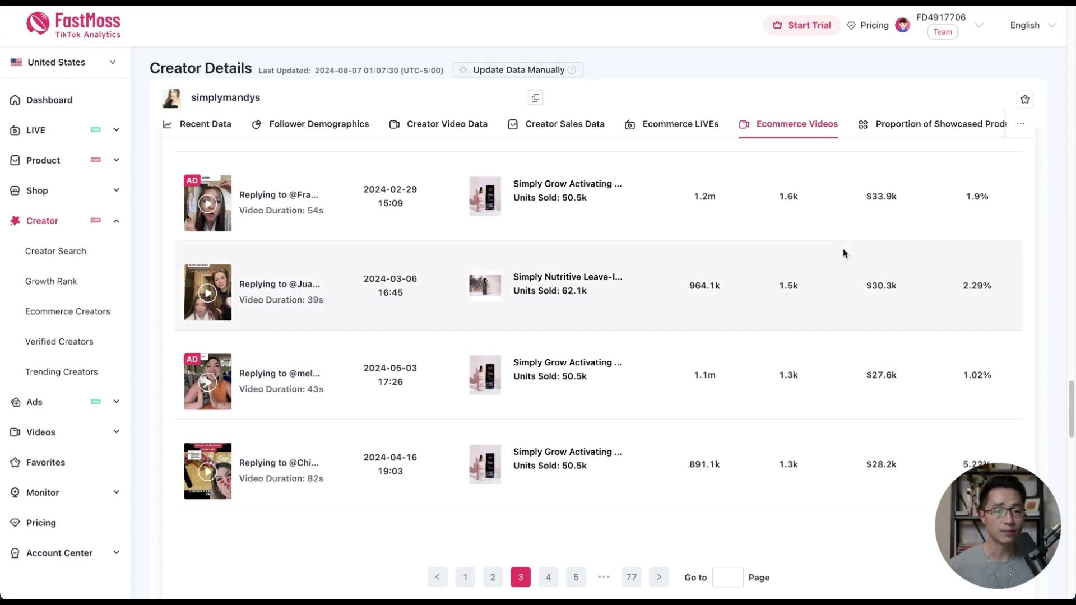
pyautogui.click(1027, 100)
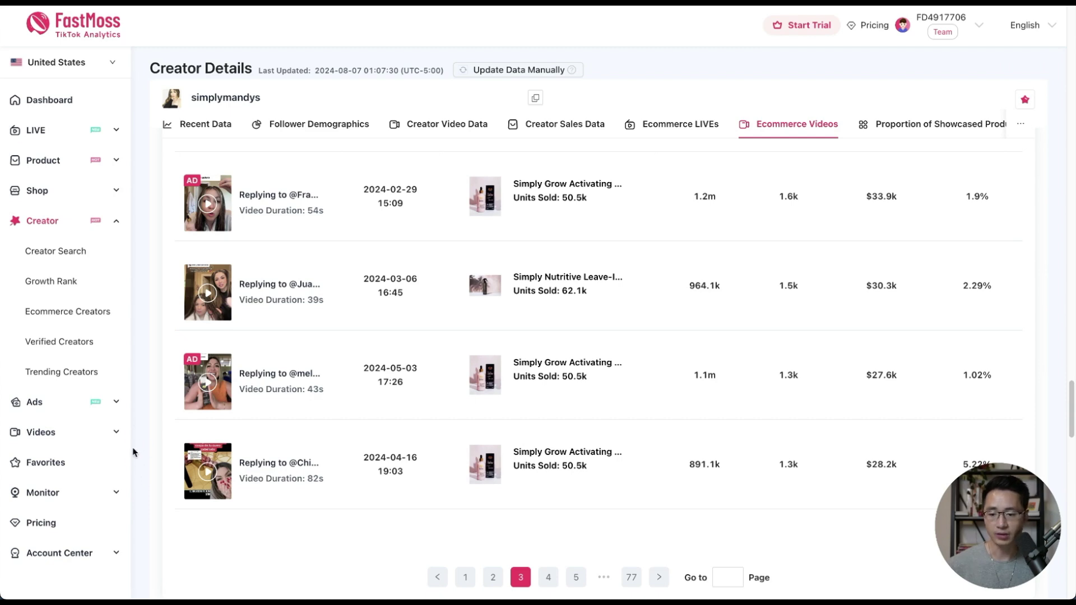
pyautogui.click(46, 466)
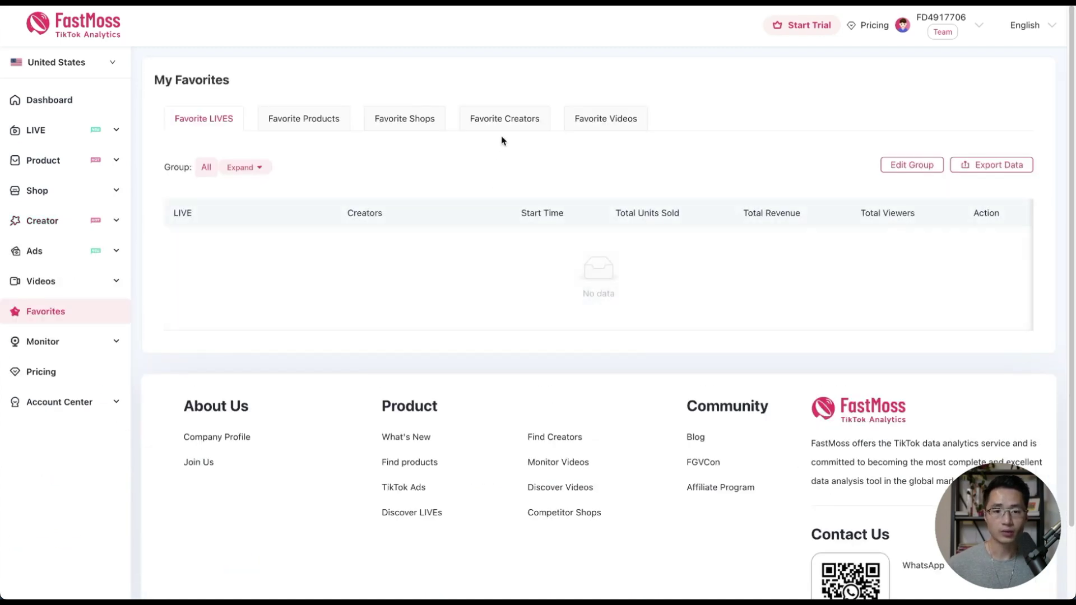
pyautogui.click(506, 122)
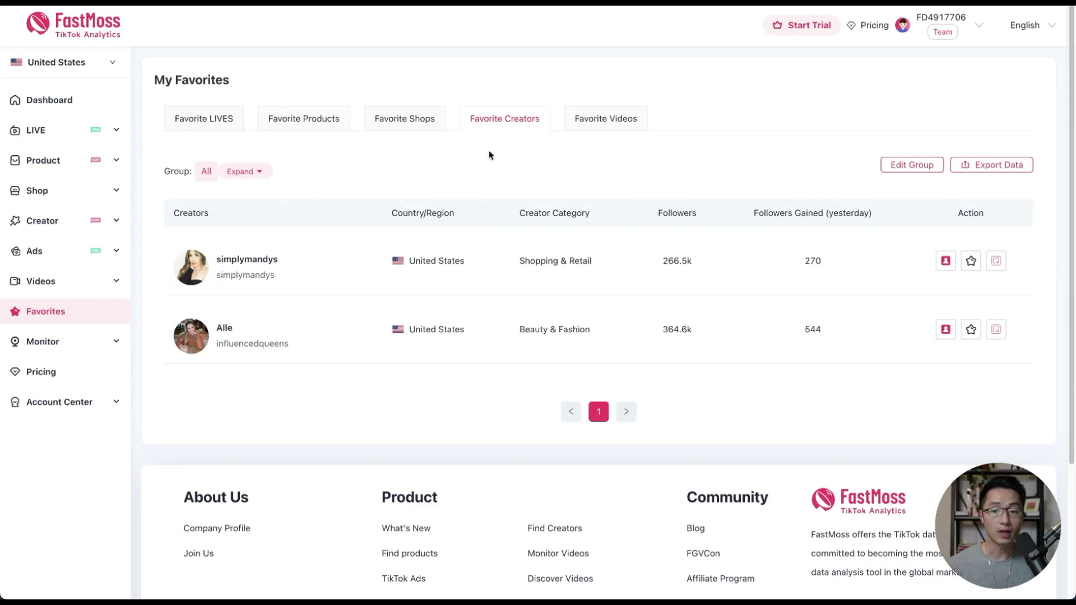
# Step: Show the favorite products list, expand the Videos section and open the subscription pricing plans
pyautogui.click(314, 125)
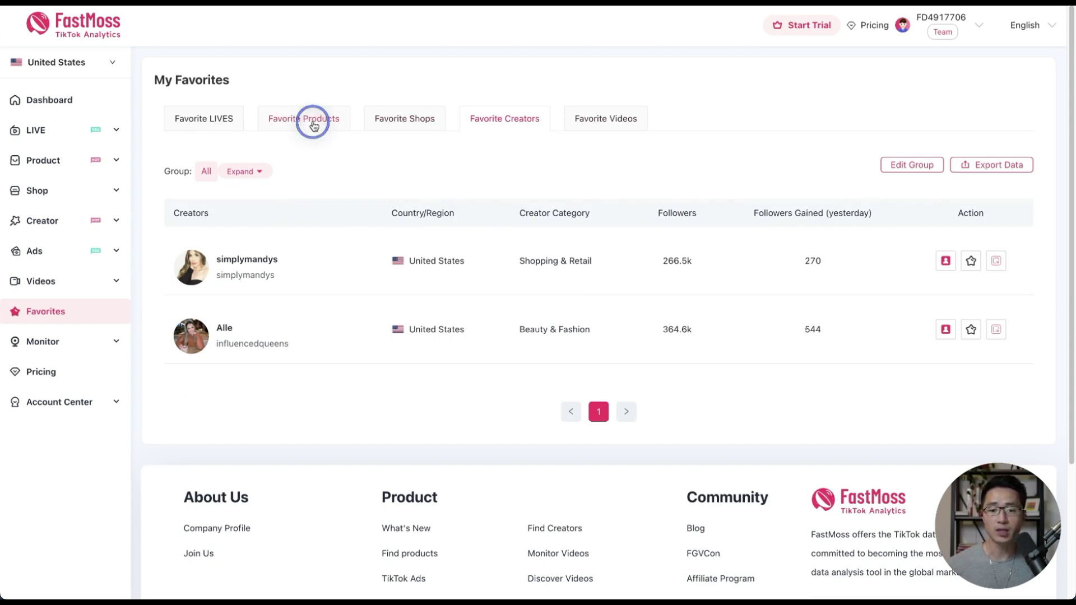
pyautogui.click(50, 283)
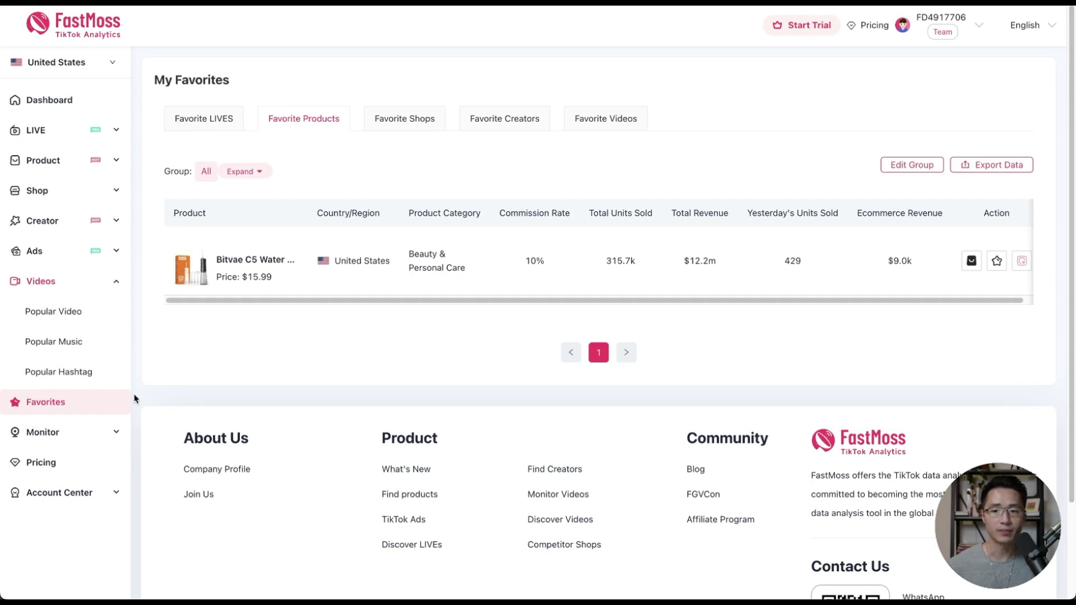
pyautogui.click(39, 463)
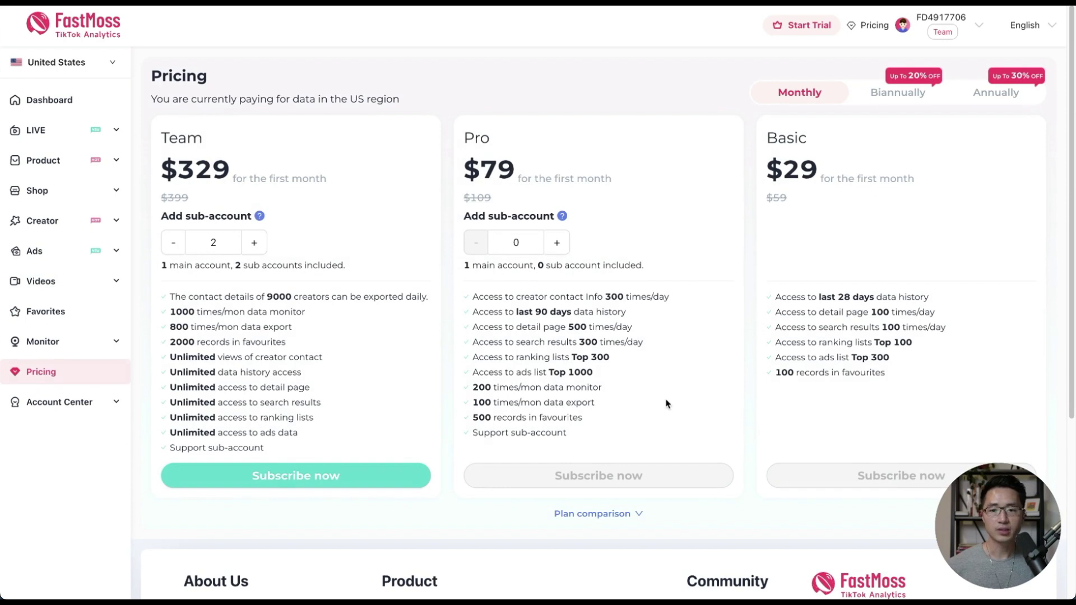